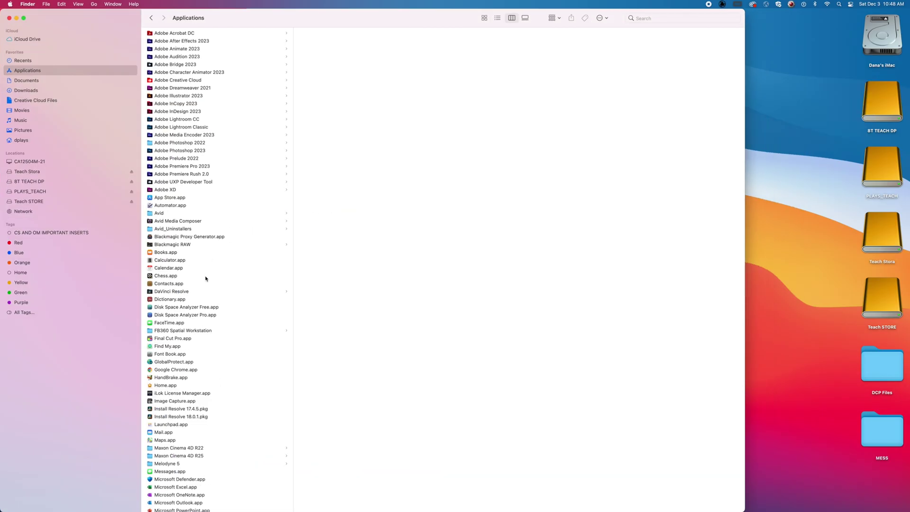
# Scroll the Finder Applications list down to find DaVinci Resolve
pyautogui.scroll(-3, 206, 279)
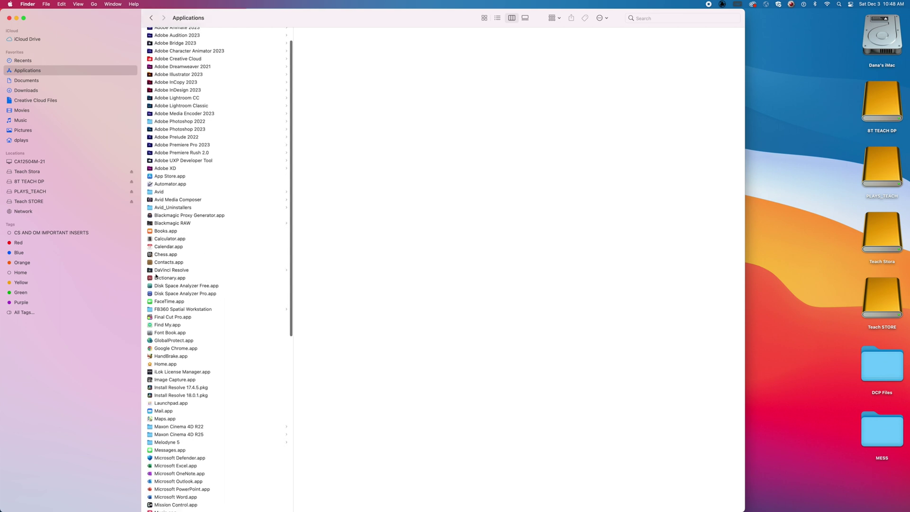
# Open the DaVinci Resolve folder in Applications and launch DaVinci Resolve.app
pyautogui.click(163, 270)
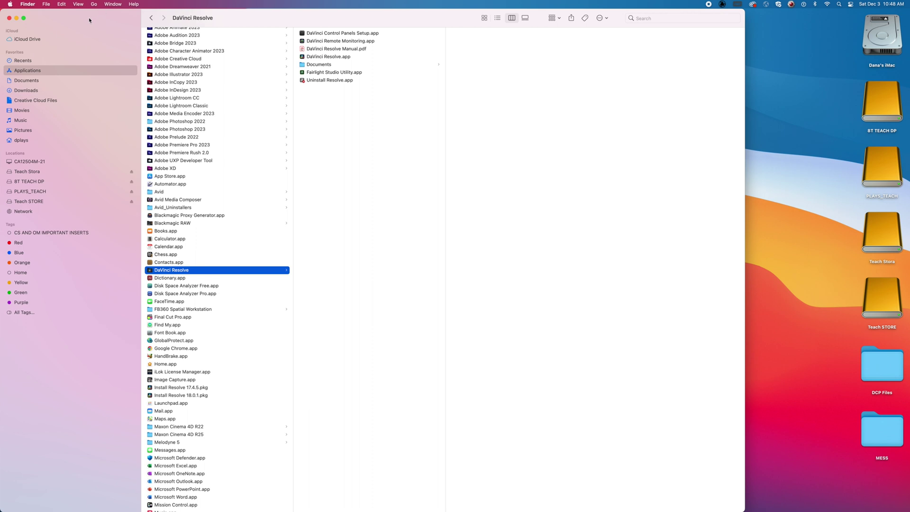
pyautogui.moveTo(89, 20); pyautogui.dragTo(108, 20)
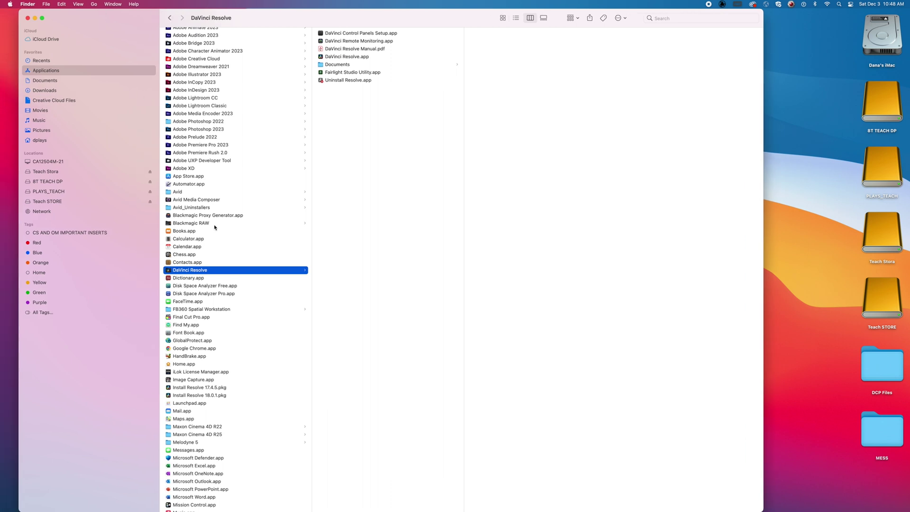
pyautogui.click(323, 34)
pyautogui.click(327, 57)
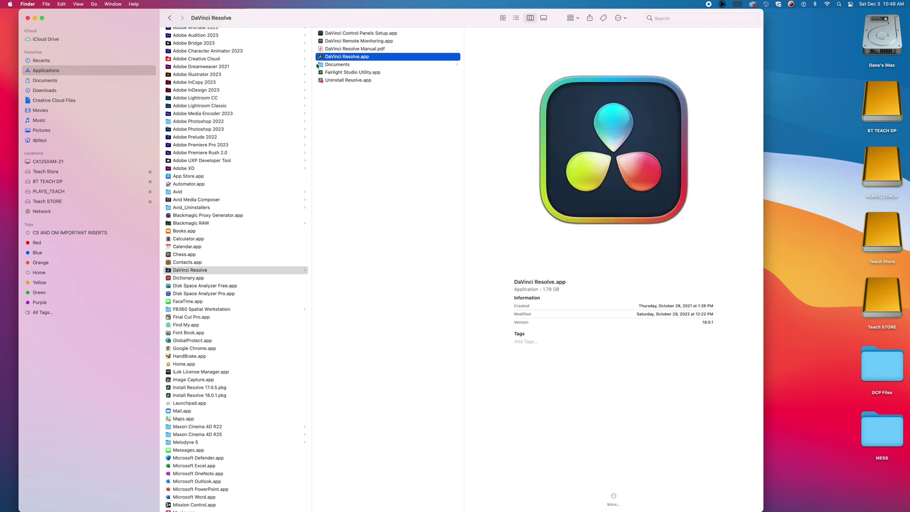
pyautogui.click(172, 271)
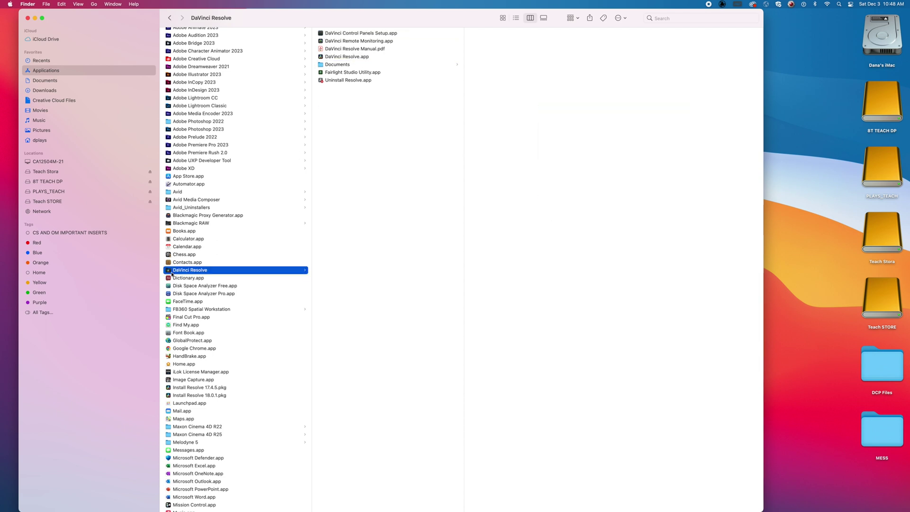
pyautogui.click(327, 56)
pyautogui.doubleClick(321, 58)
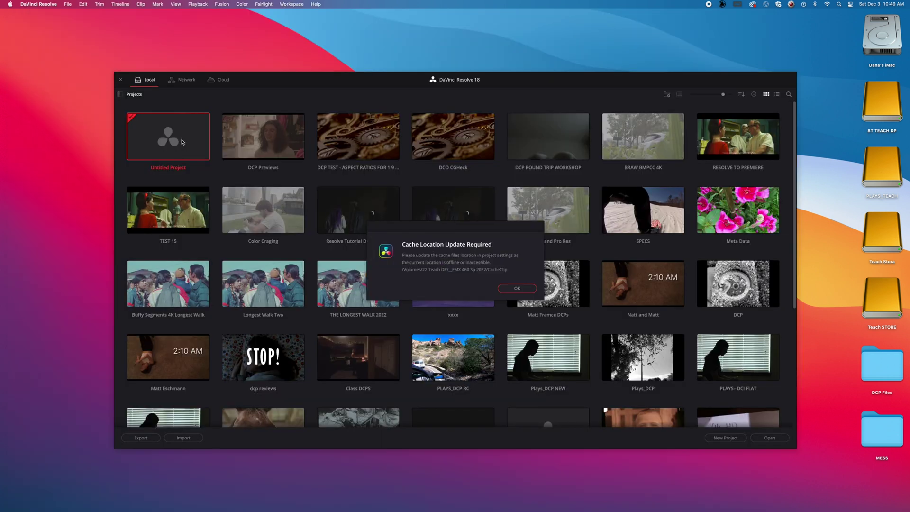
# Dismiss the cache and stills location notices so Untitled Project opens
pyautogui.click(519, 289)
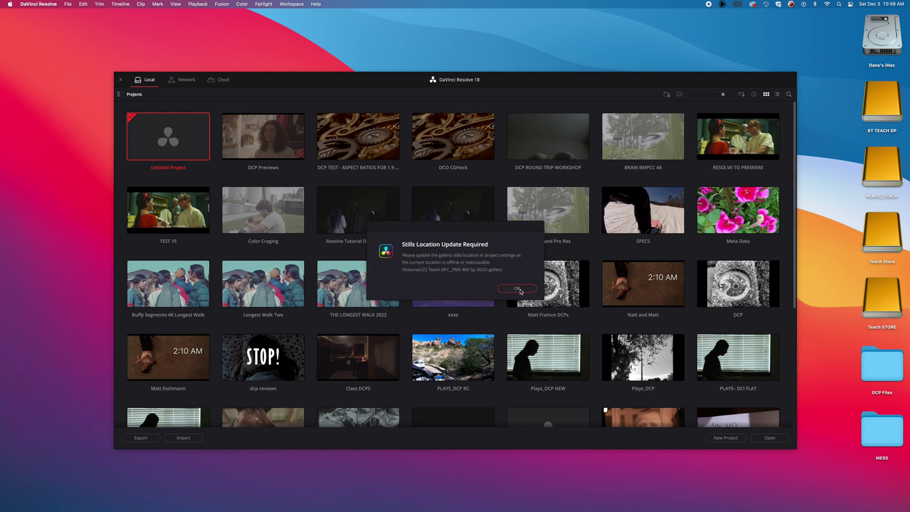
pyautogui.click(519, 291)
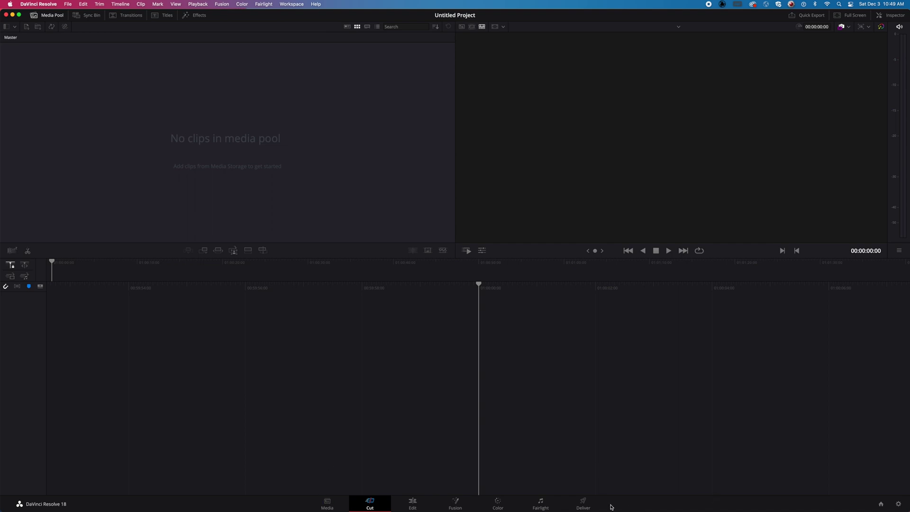
# Switch to the Media page and save the Desktop as a media storage location in Preferences
pyautogui.click(342, 510)
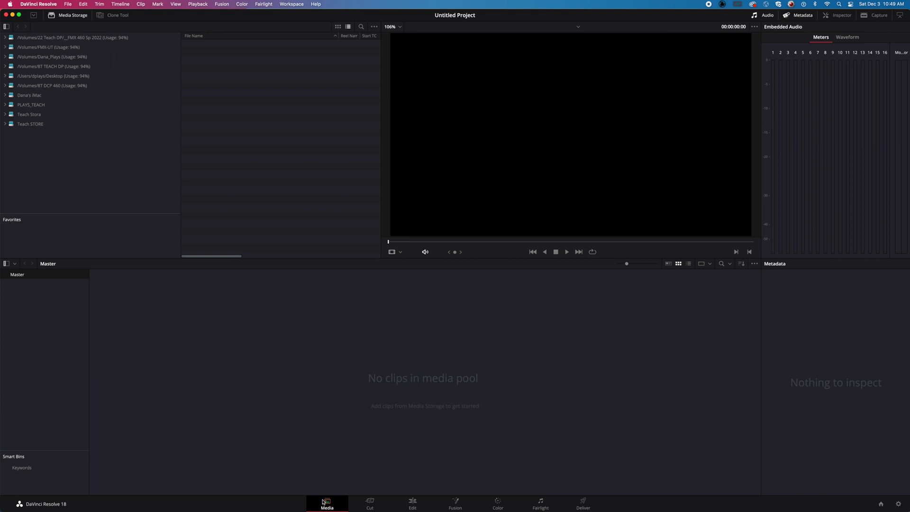
pyautogui.click(47, 4)
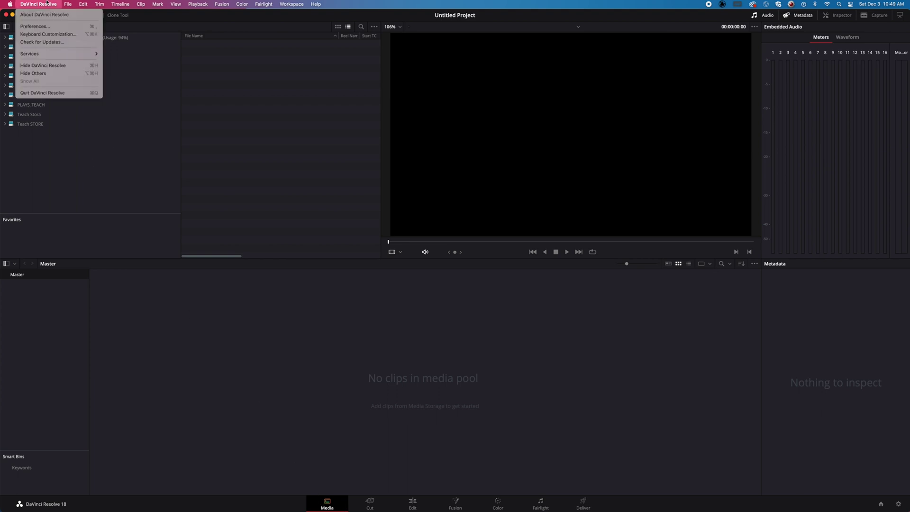
pyautogui.click(48, 26)
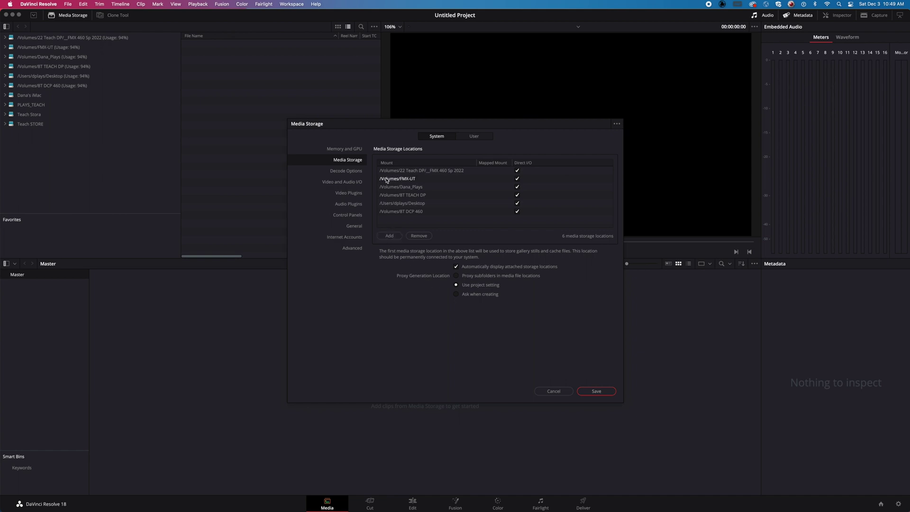
pyautogui.click(403, 203)
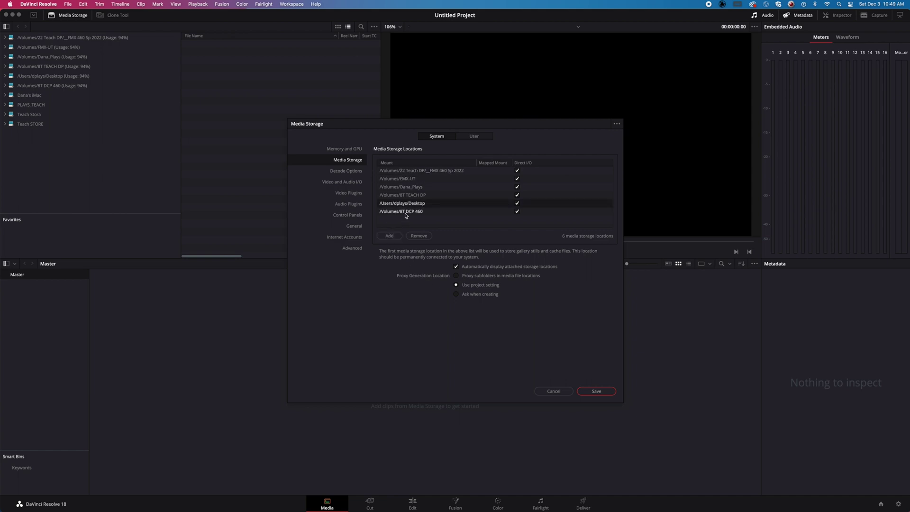
pyautogui.click(597, 392)
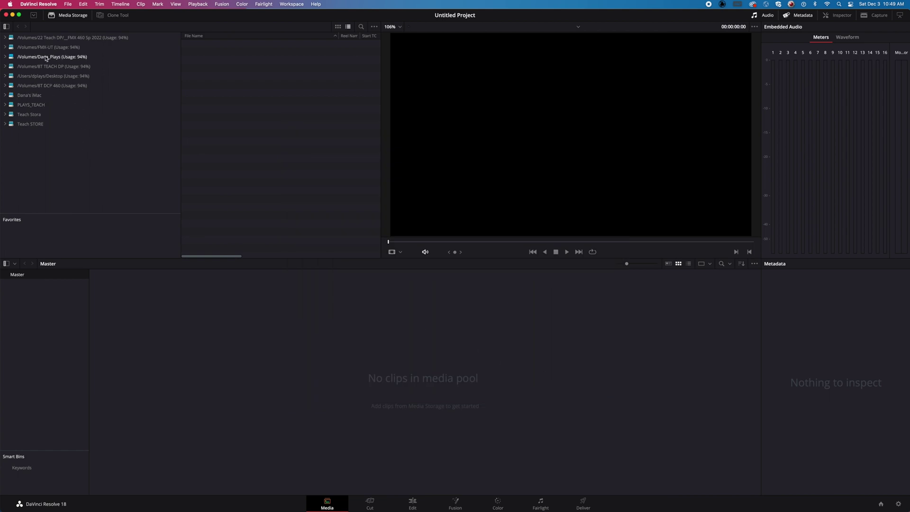
# Add the Desktop's DCP Files folder as a media pool bin, keeping the project frame rate
pyautogui.click(48, 76)
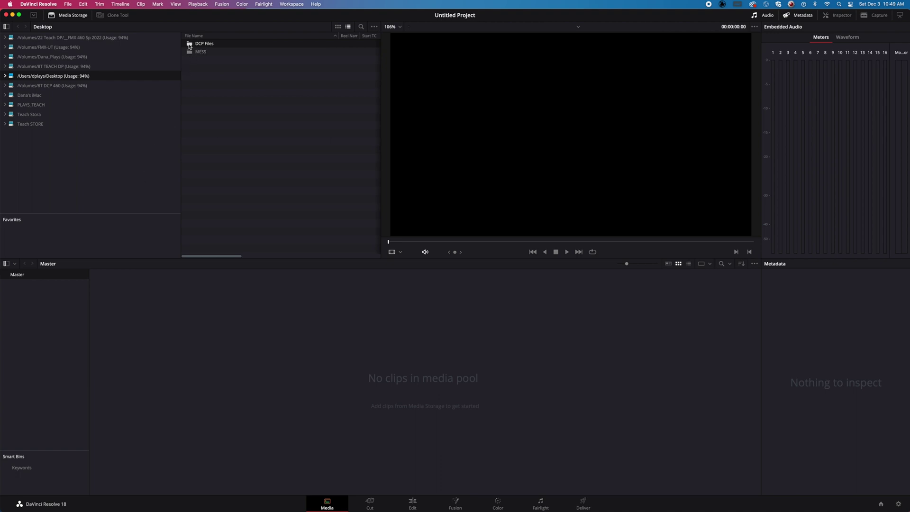
pyautogui.moveTo(189, 46); pyautogui.dragTo(15, 290)
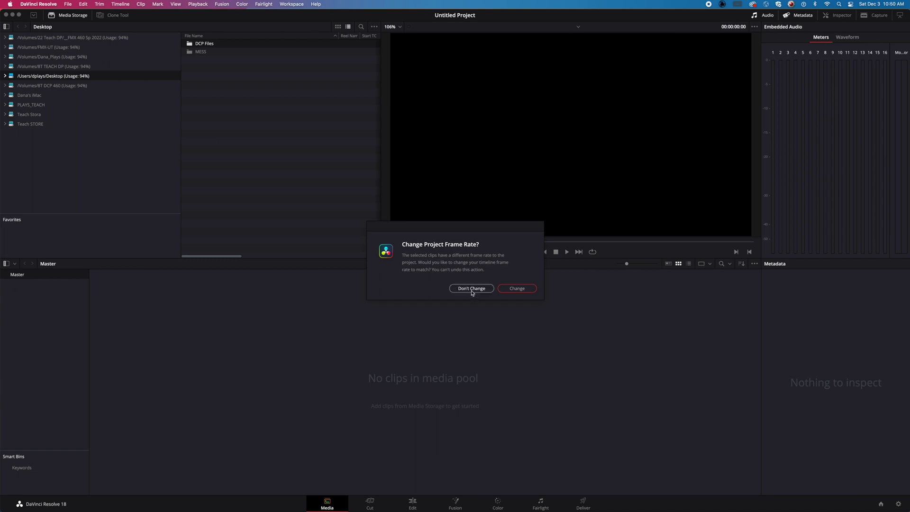
pyautogui.click(472, 289)
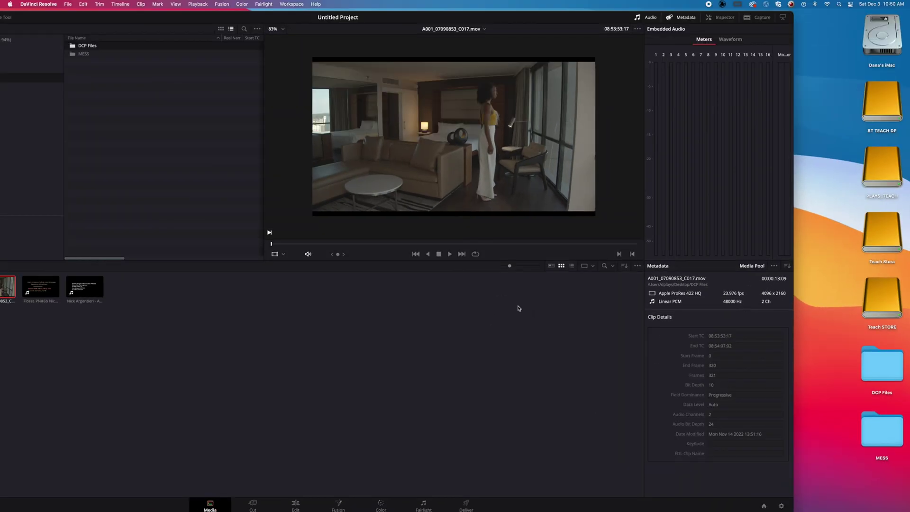
pyautogui.click(41, 286)
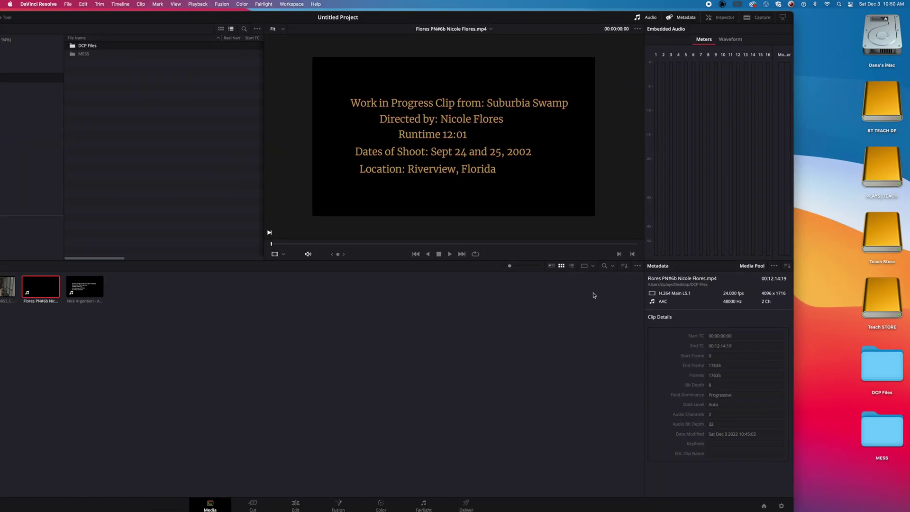
pyautogui.click(84, 287)
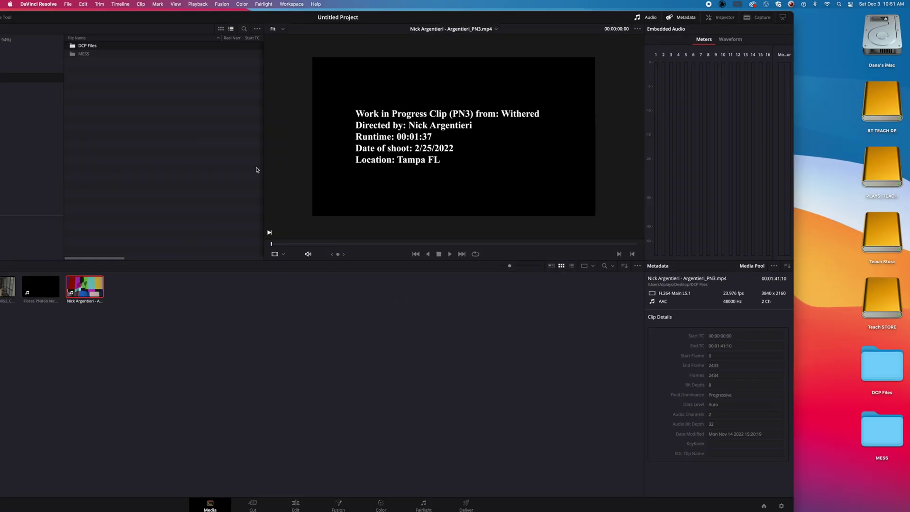
pyautogui.doubleClick(111, 17)
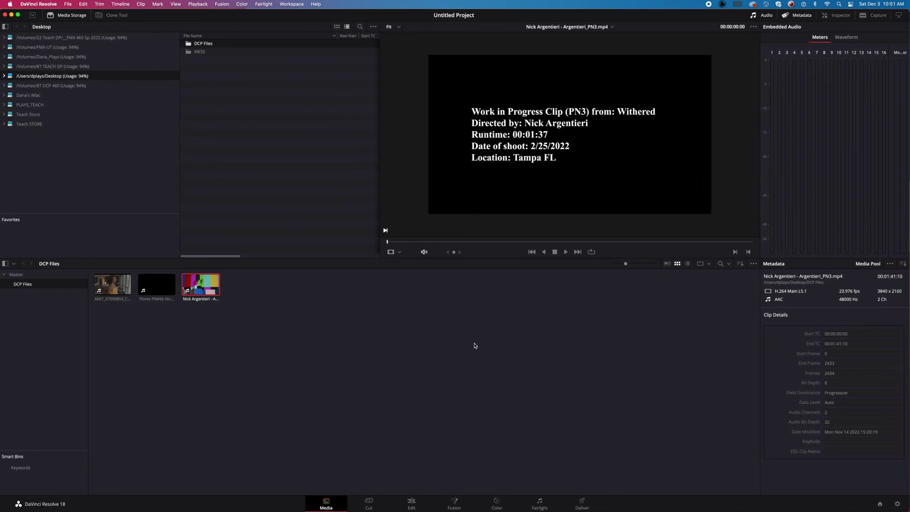
pyautogui.click(338, 346)
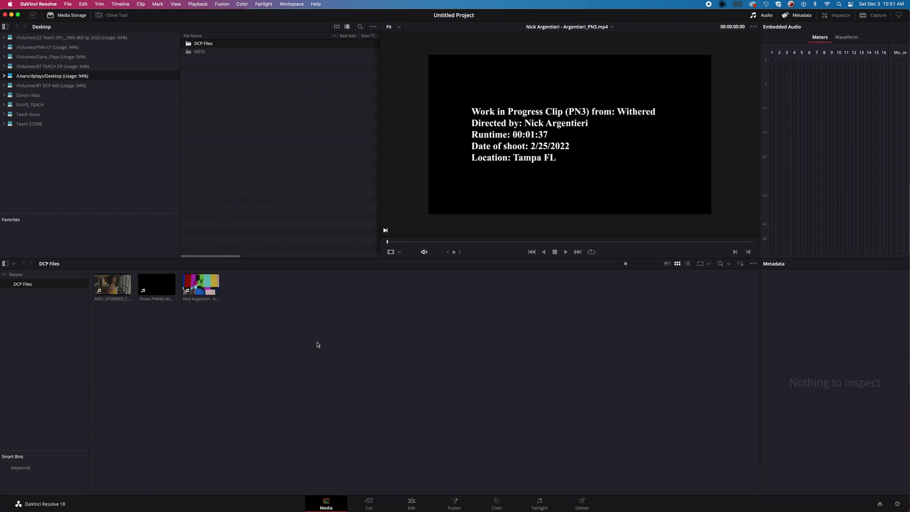
pyautogui.rightClick(108, 281)
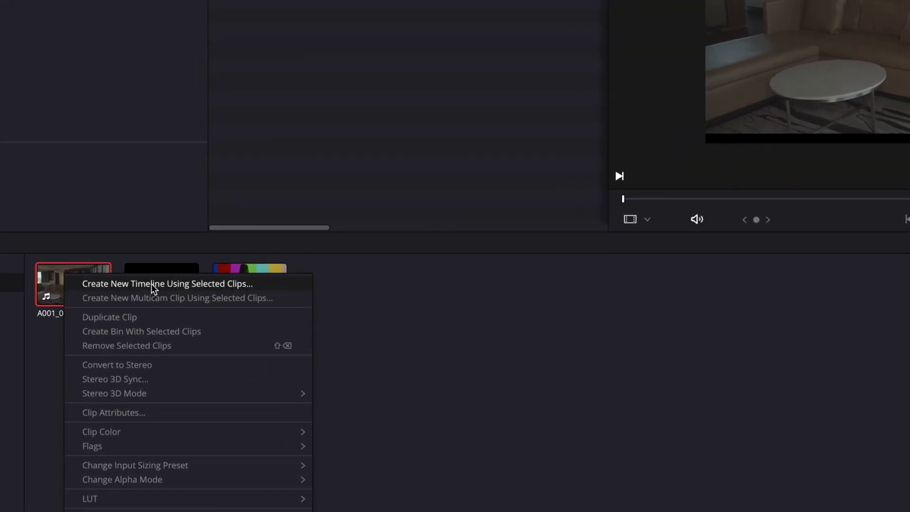
# Create Timeline 1 from A001_07090853_C017.mov with custom 4096 x 2160 DCI resolution at 23.976 fps
pyautogui.click(152, 283)
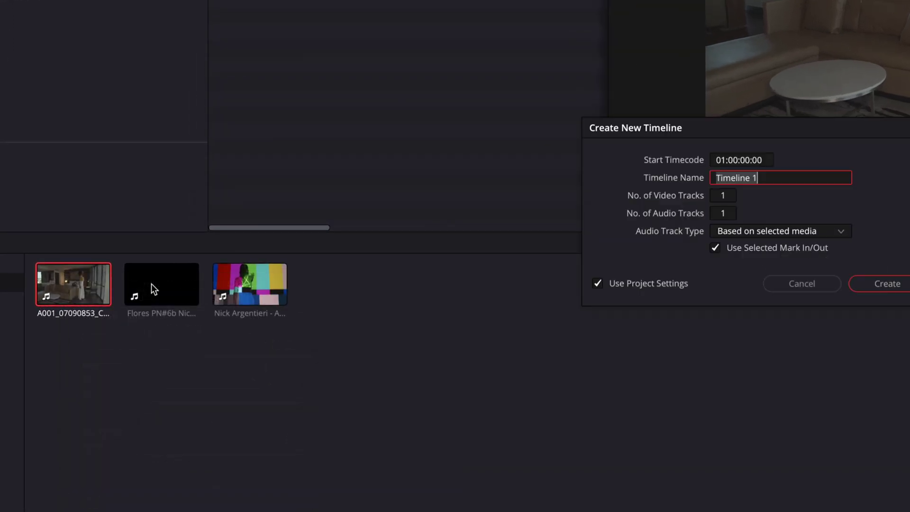
pyautogui.click(598, 284)
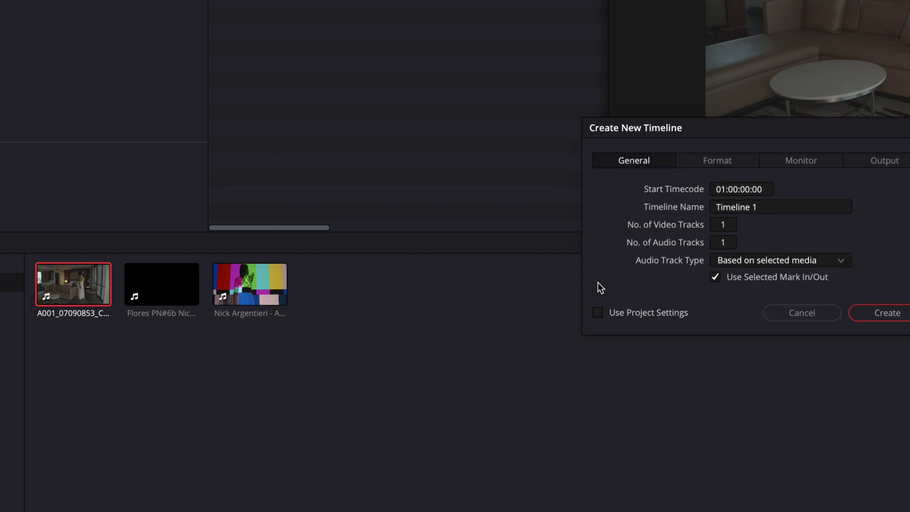
pyautogui.click(717, 162)
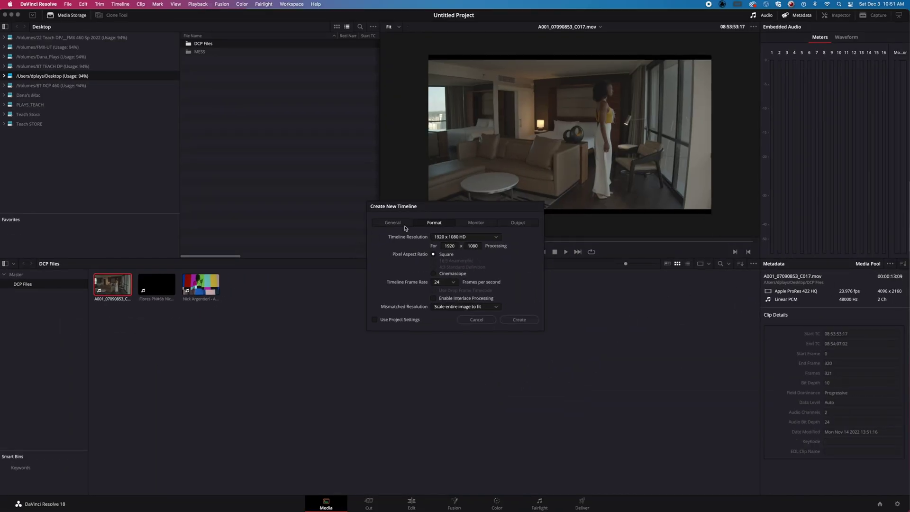
pyautogui.click(498, 238)
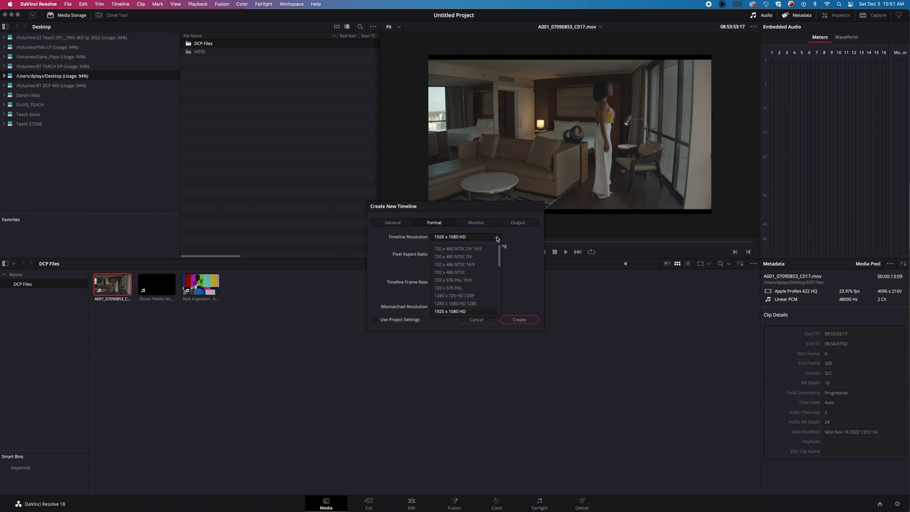
pyautogui.scroll(-5, 474, 289)
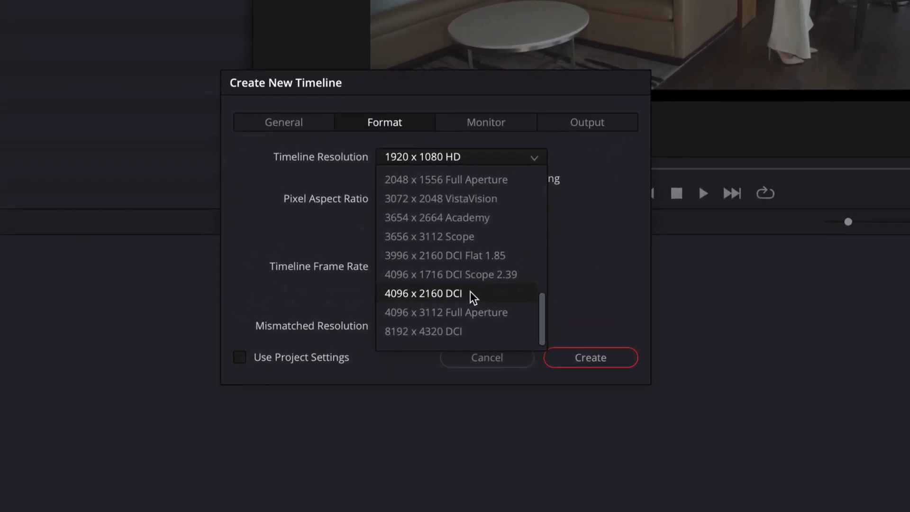
pyautogui.click(470, 293)
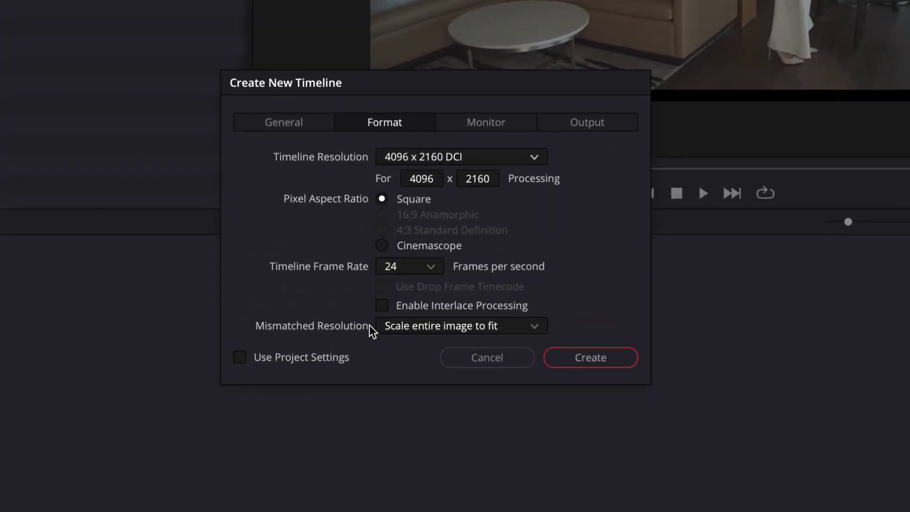
pyautogui.click(433, 268)
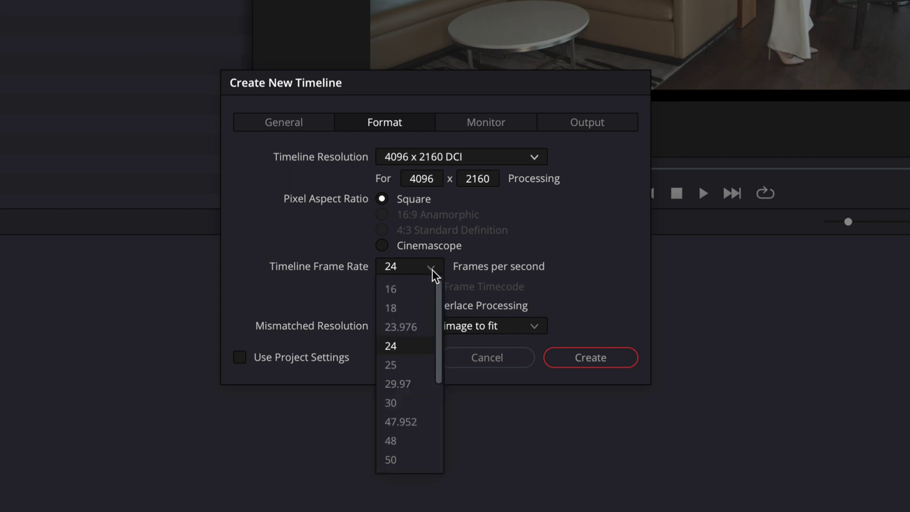
pyautogui.click(418, 330)
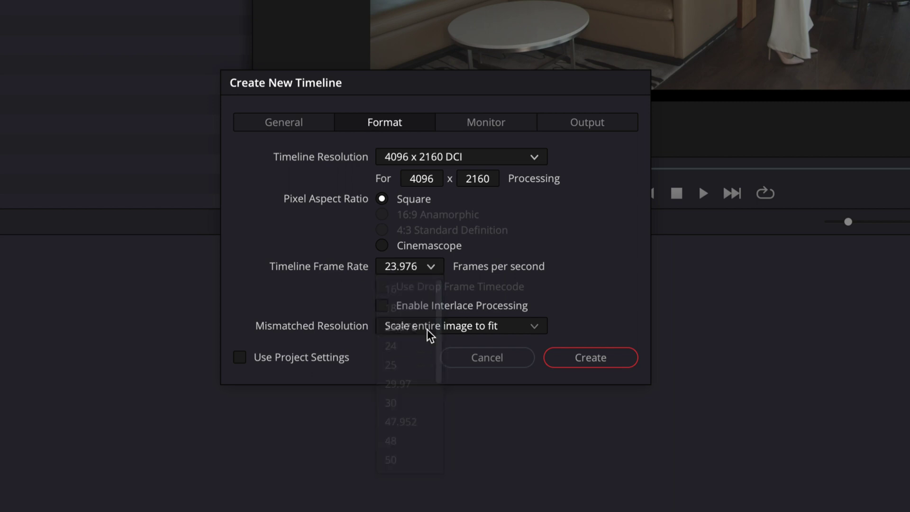
pyautogui.click(585, 365)
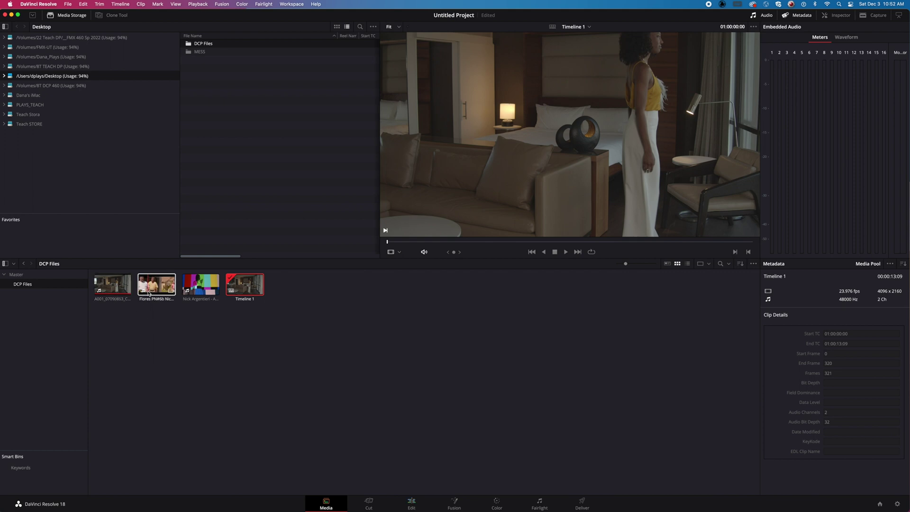
# Create Timeline 2 from the second clip with custom 4096 x 1716 DCI Scope 2.39 at 23.976 fps
pyautogui.rightClick(148, 287)
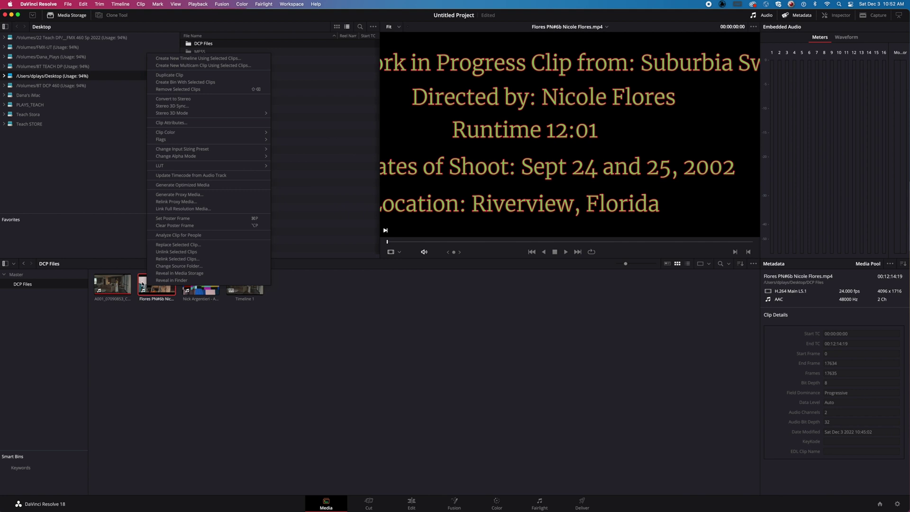
pyautogui.click(172, 59)
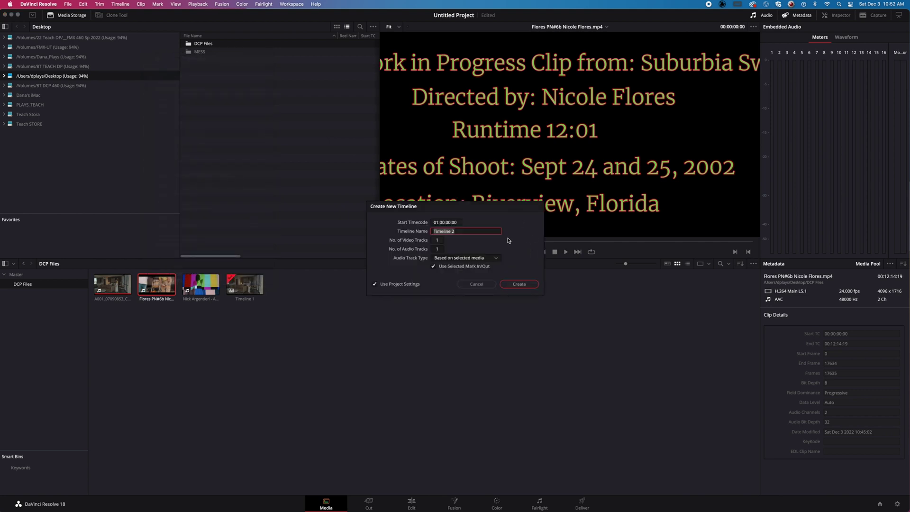
pyautogui.click(375, 284)
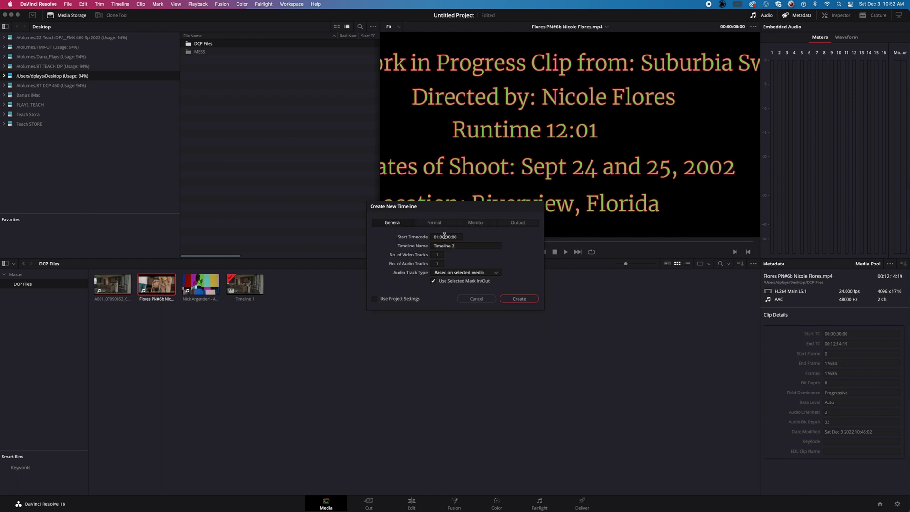
pyautogui.click(440, 225)
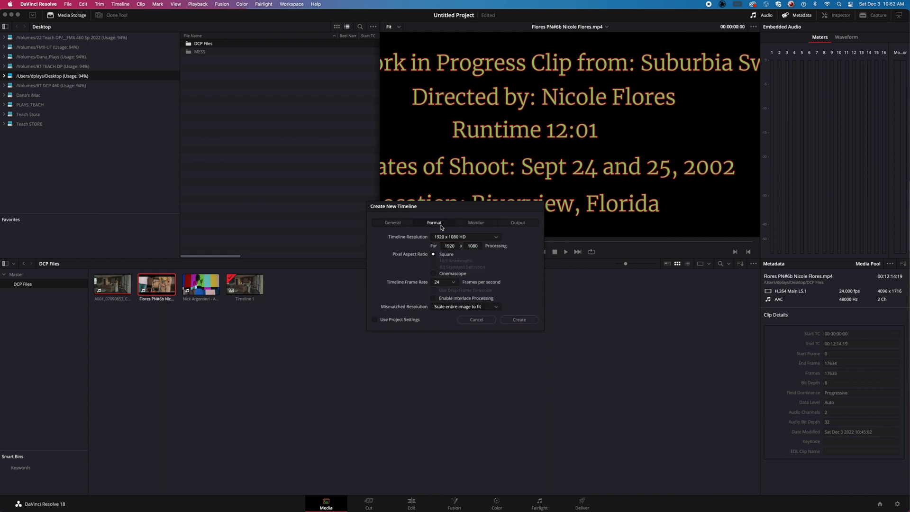
pyautogui.click(483, 239)
pyautogui.scroll(-15, 464, 285)
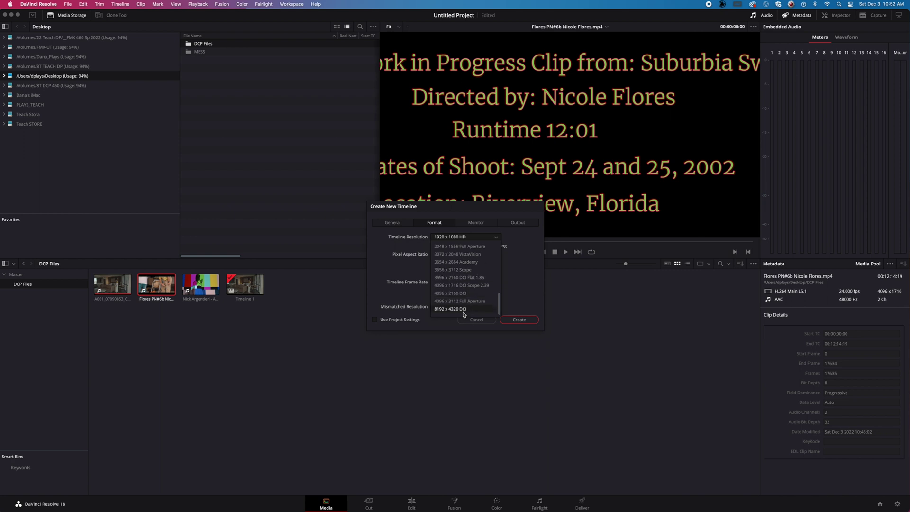
pyautogui.click(461, 285)
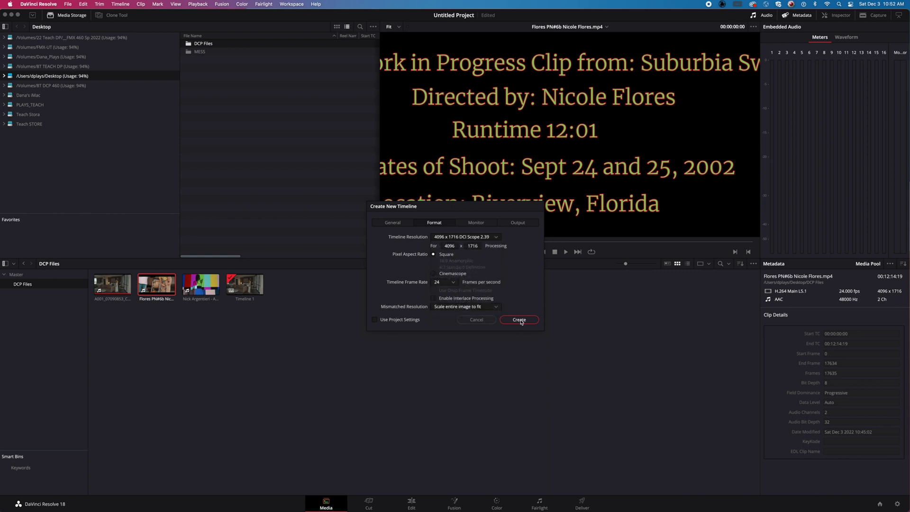
pyautogui.click(454, 283)
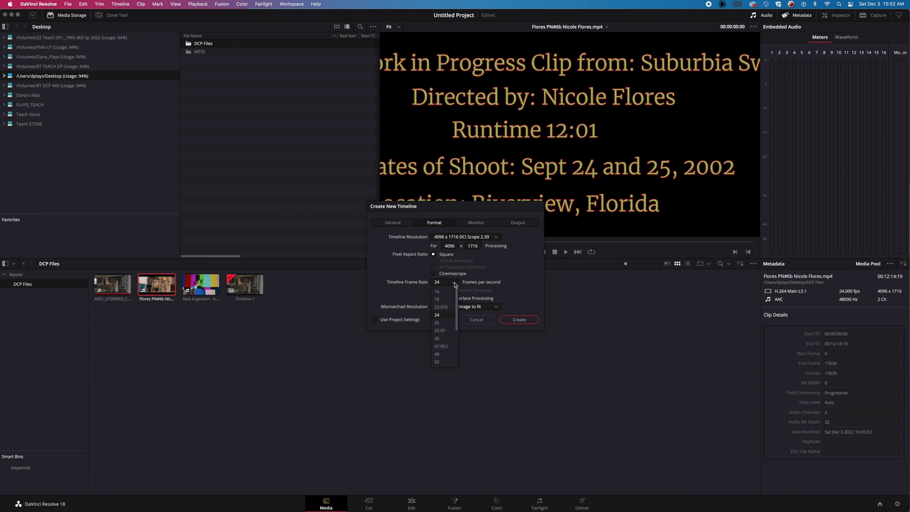
pyautogui.click(443, 307)
pyautogui.click(519, 319)
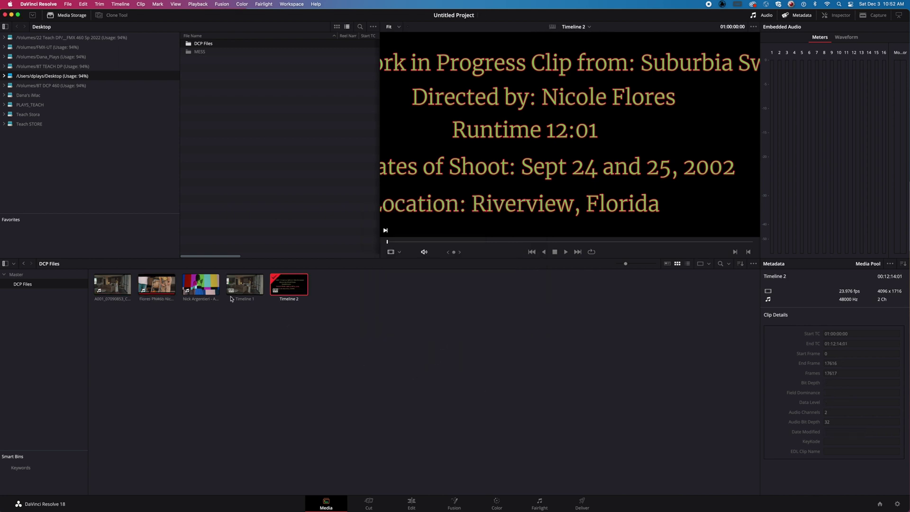
pyautogui.rightClick(198, 286)
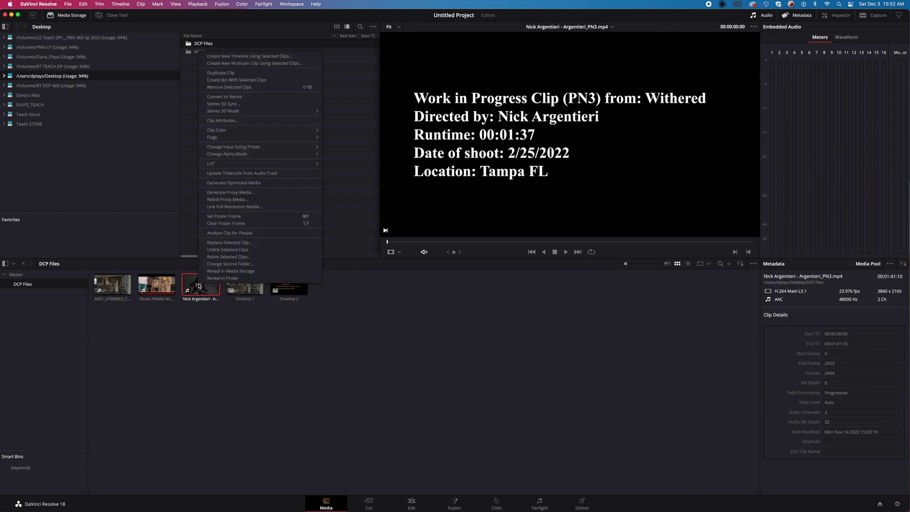
# Create Timeline 3 from the Withered clip with custom 3996 x 2160 DCI Flat 1.85 resolution
pyautogui.click(228, 57)
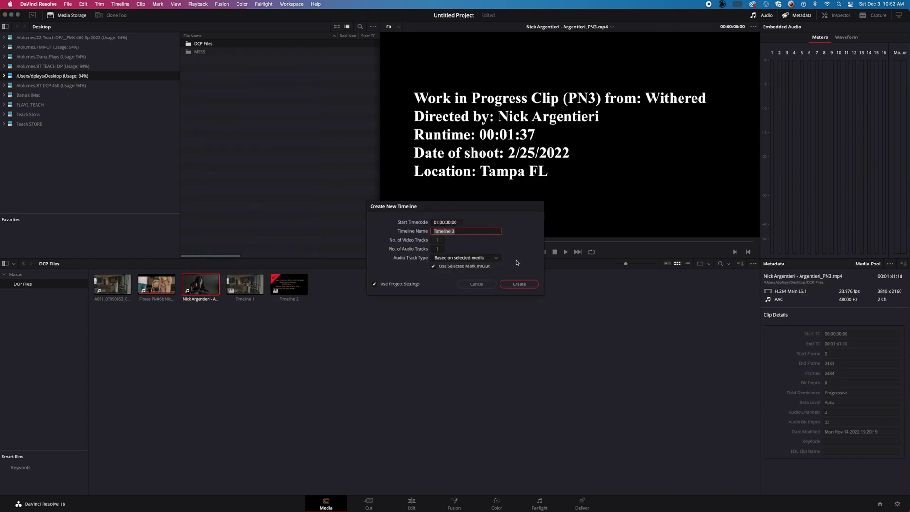
pyautogui.click(375, 284)
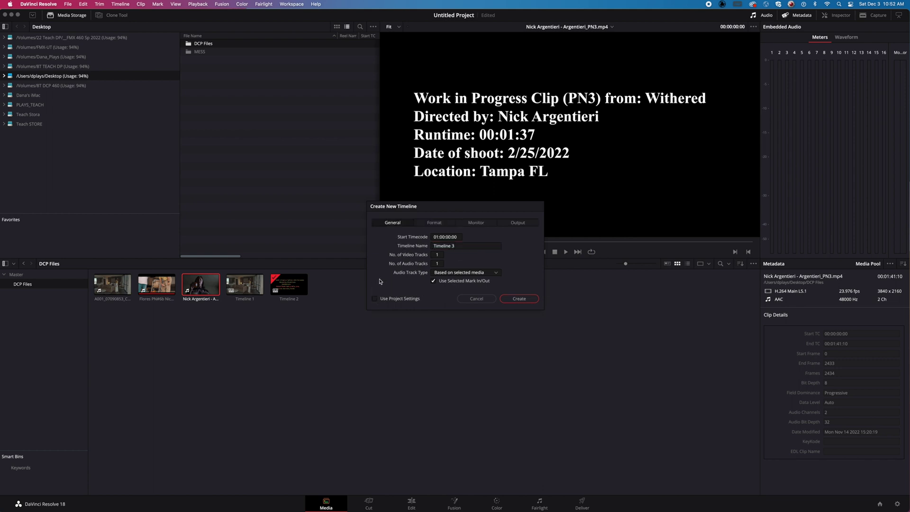
pyautogui.click(451, 227)
pyautogui.click(493, 238)
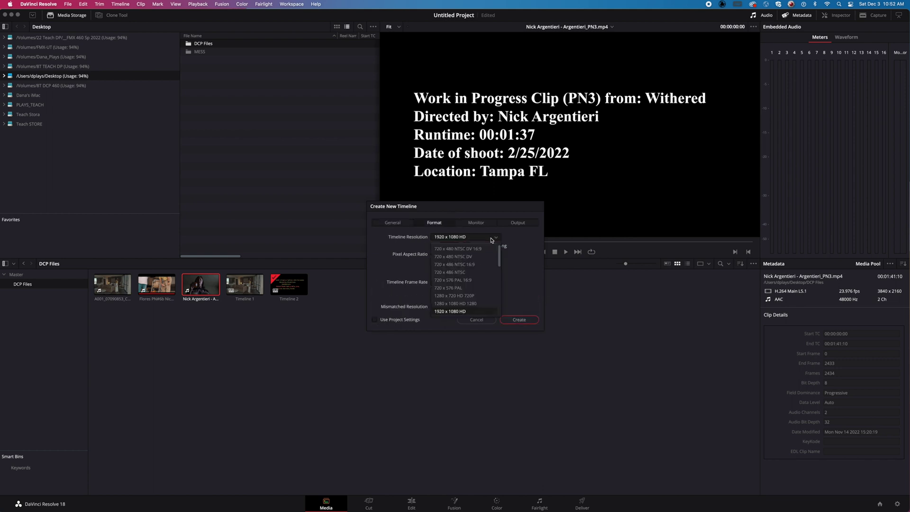
pyautogui.scroll(-1, 472, 297)
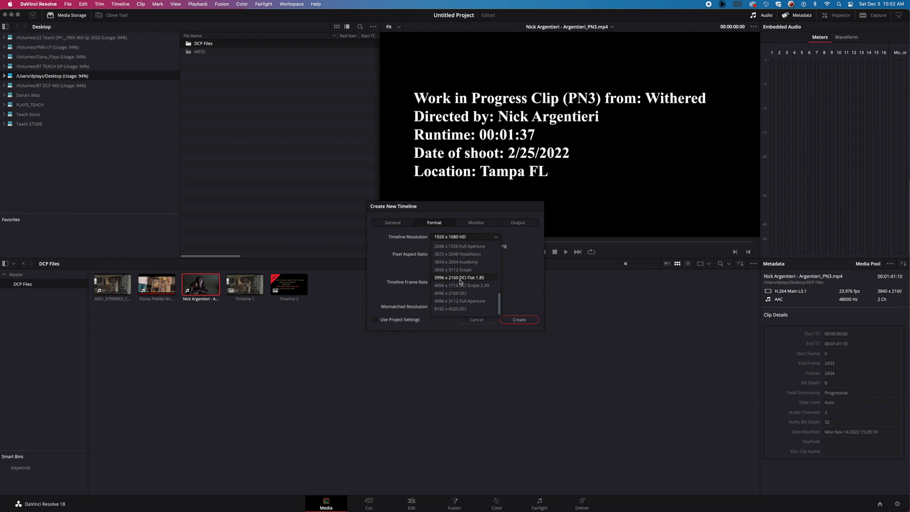
pyautogui.click(488, 281)
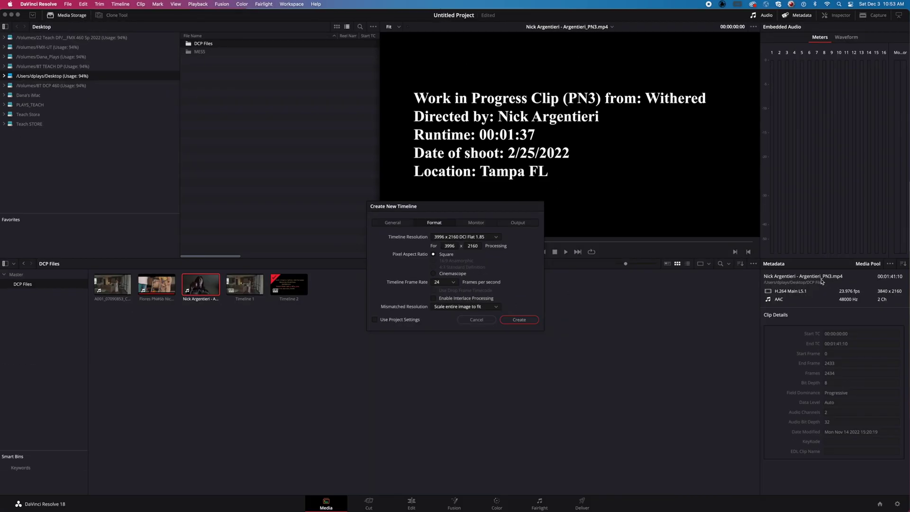
pyautogui.click(519, 320)
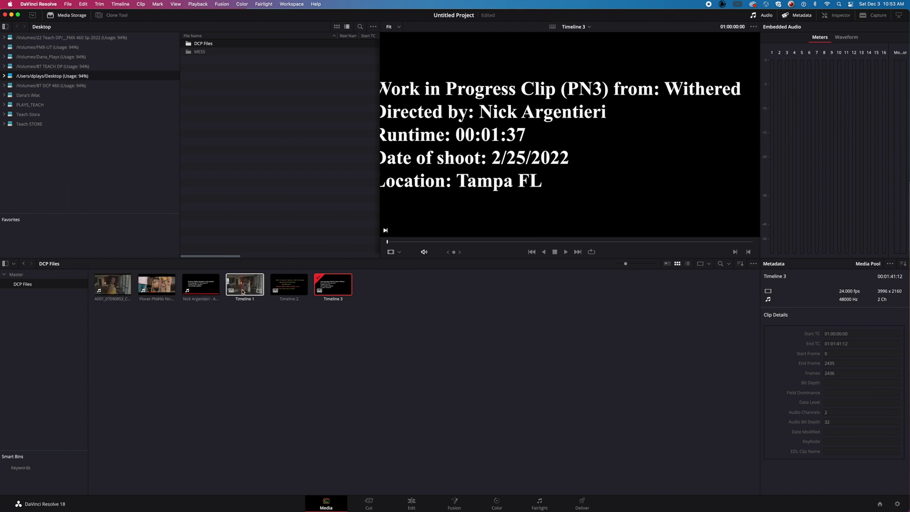
# Open Timeline 1 on the Edit page and move the playhead to 01:00:08:13
pyautogui.click(242, 292)
pyautogui.doubleClick(242, 292)
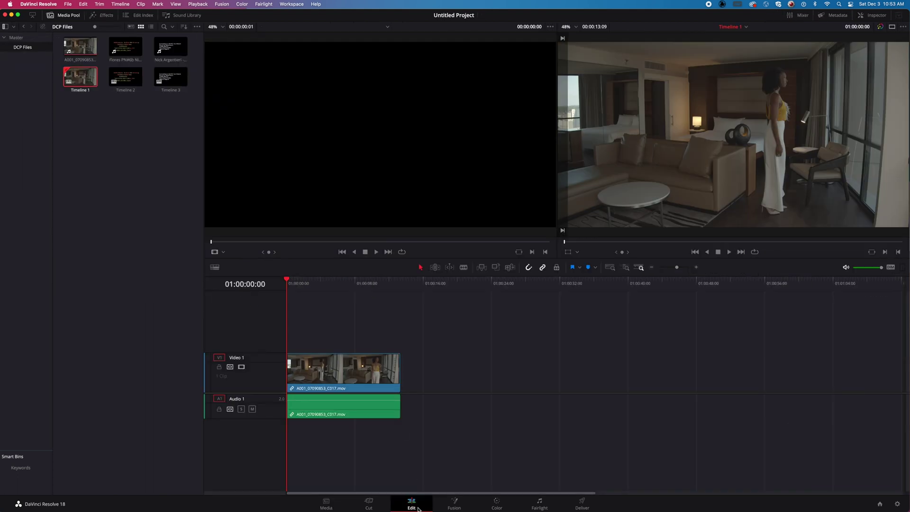
pyautogui.moveTo(363, 281); pyautogui.dragTo(287, 281)
# Save the project as 'Plays_DCP Final 12-05-2022'
pyautogui.click(68, 3)
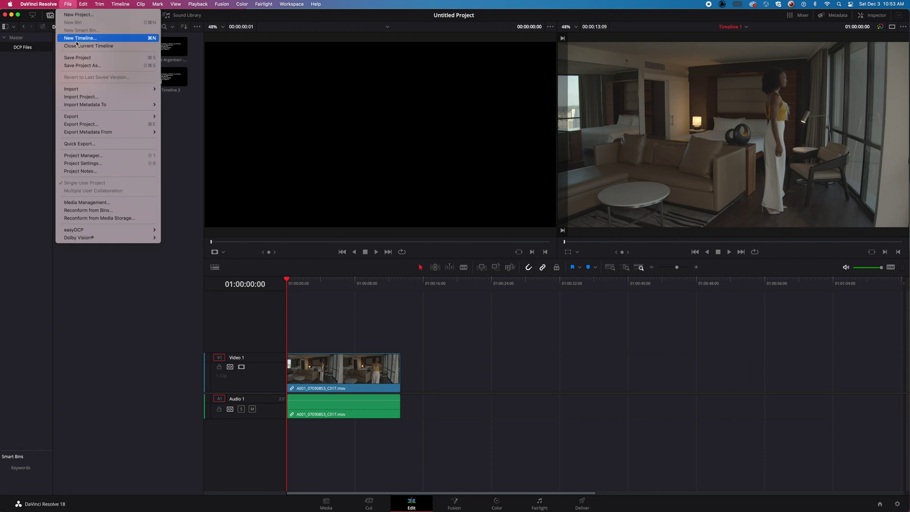
pyautogui.click(77, 58)
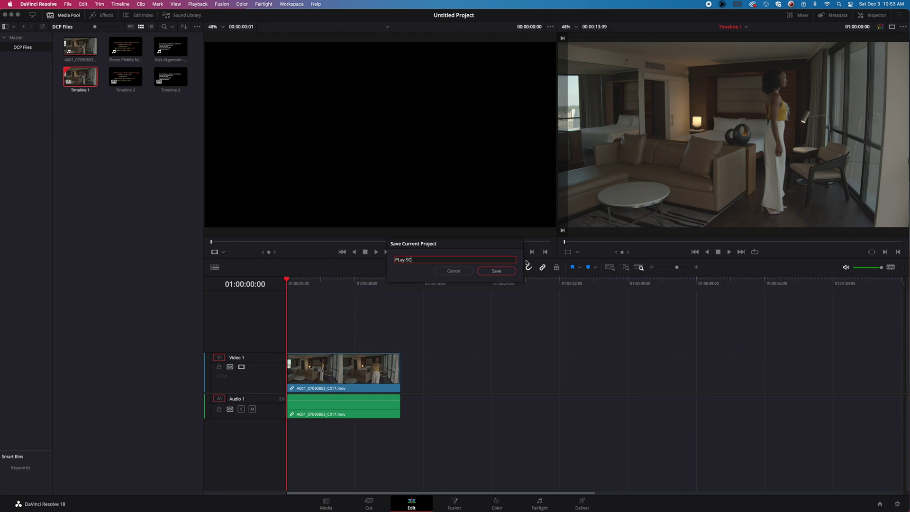
pyautogui.write('Plays_DCP Final 12-05-2022')
pyautogui.click(494, 273)
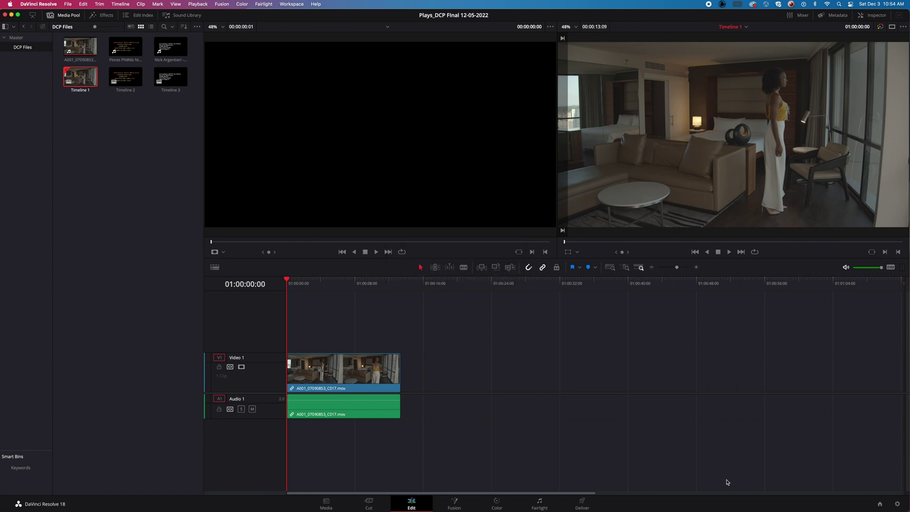
# On the Deliver page, set the render file name to 'Plays_DCI Full Container'
pyautogui.click(583, 504)
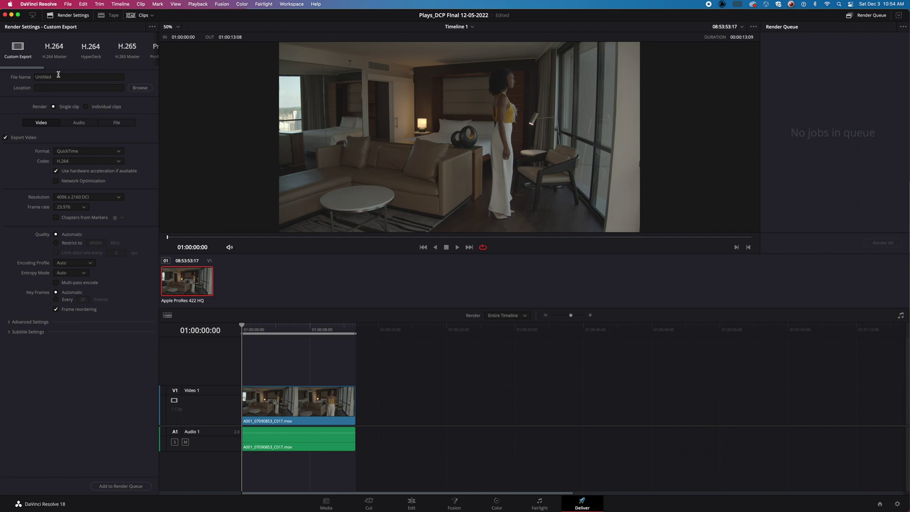
pyautogui.doubleClick(43, 76)
pyautogui.write('Pla')
pyautogui.write('ys_DCI Full Container')
pyautogui.press('Return')
# Set the render location to a new DCPS folder on the Desktop
pyautogui.click(140, 87)
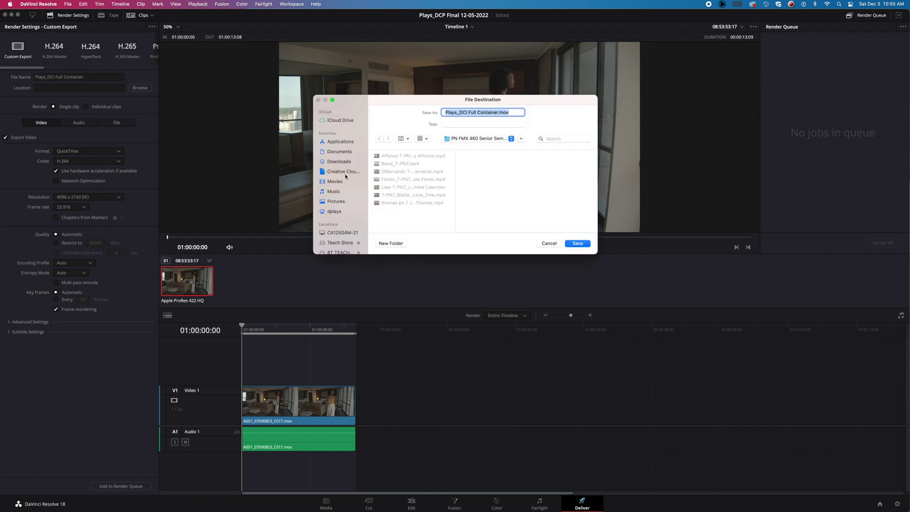
pyautogui.press('super+shift+d')
pyautogui.press('super+shift+n')
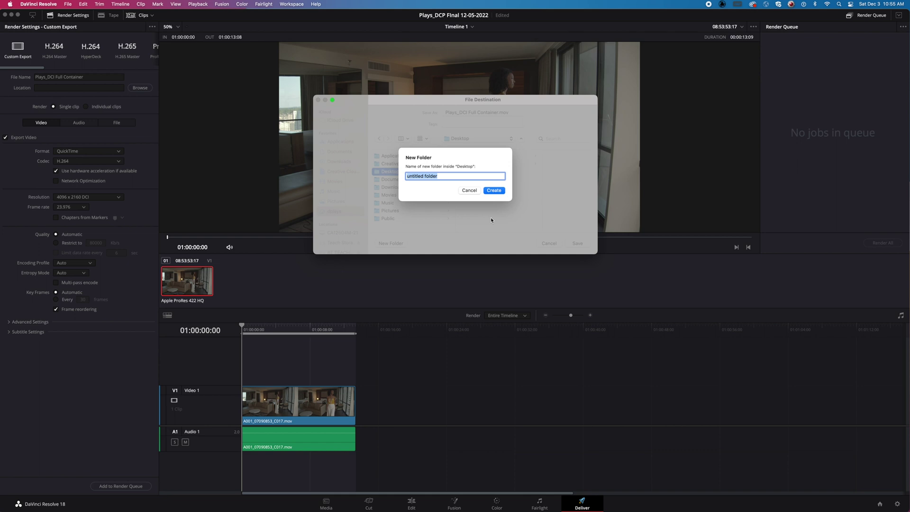
pyautogui.write('DCPS')
pyautogui.click(495, 190)
pyautogui.click(574, 243)
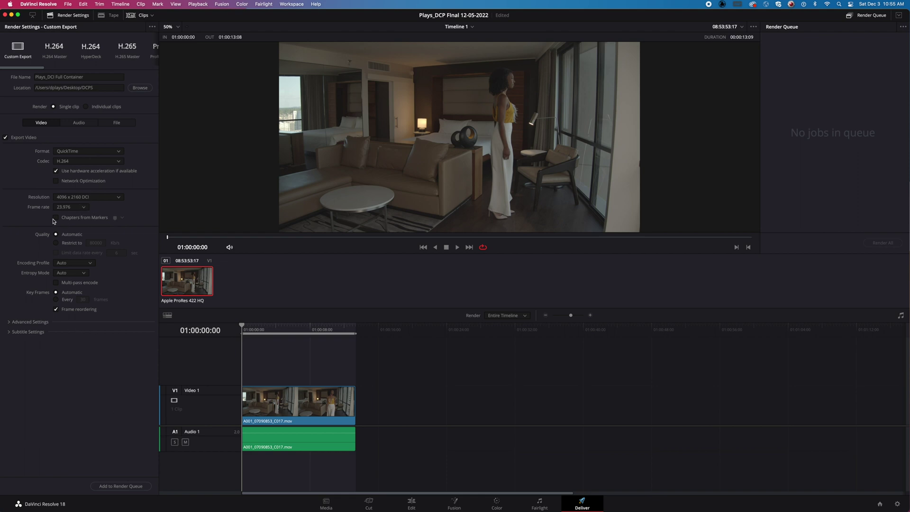
# Set the render format to DCP with type 4K DCI and add the job to the render queue
pyautogui.click(88, 151)
pyautogui.click(77, 162)
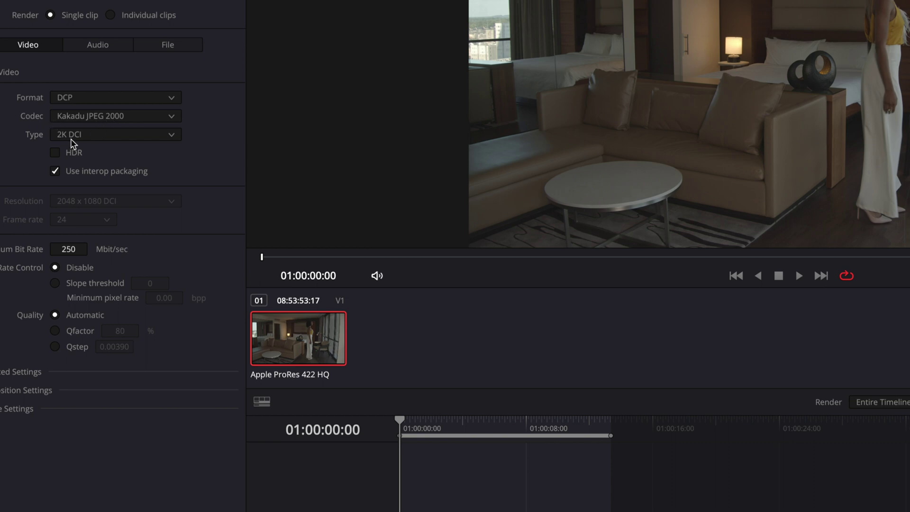
pyautogui.click(92, 138)
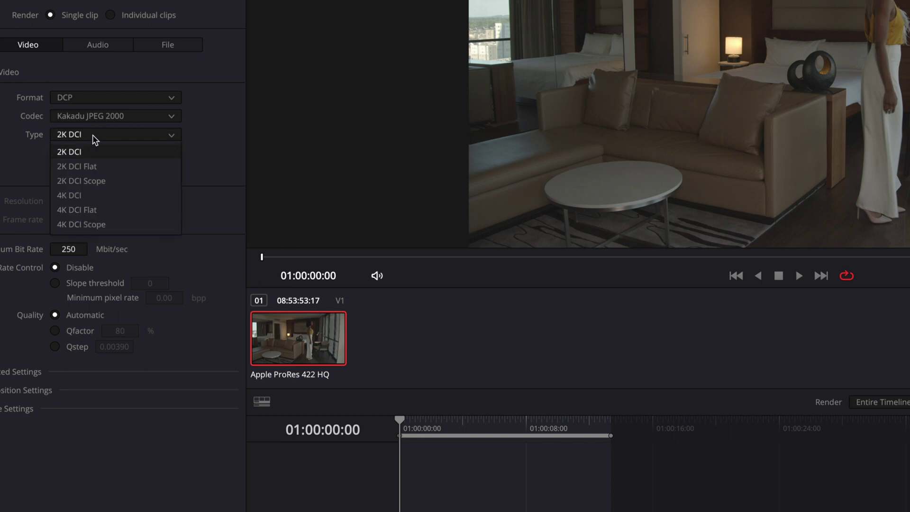
pyautogui.click(82, 195)
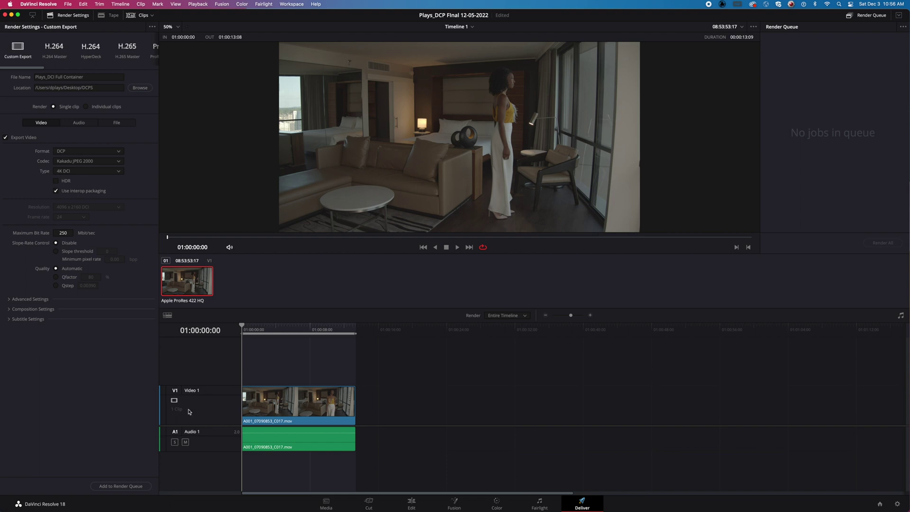
pyautogui.click(118, 489)
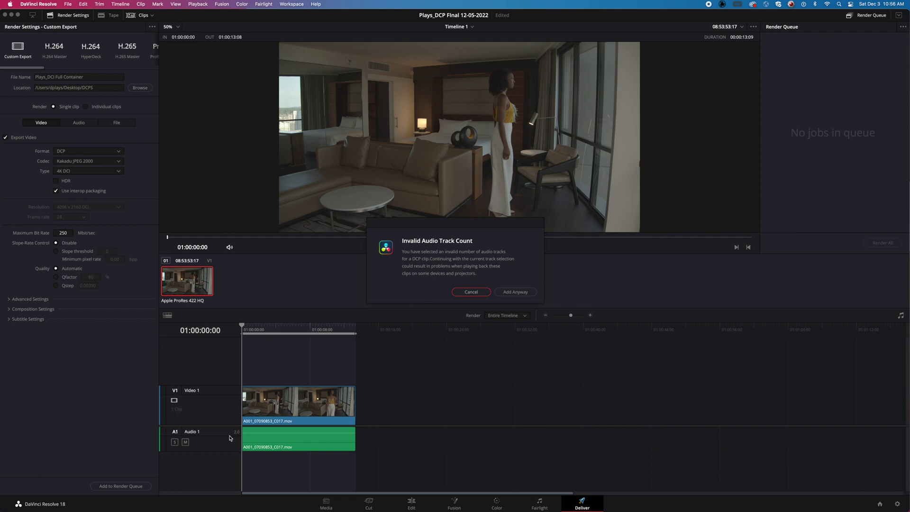
# Queue Plays_DCI Full Container despite the audio track warning and render all jobs
pyautogui.click(514, 293)
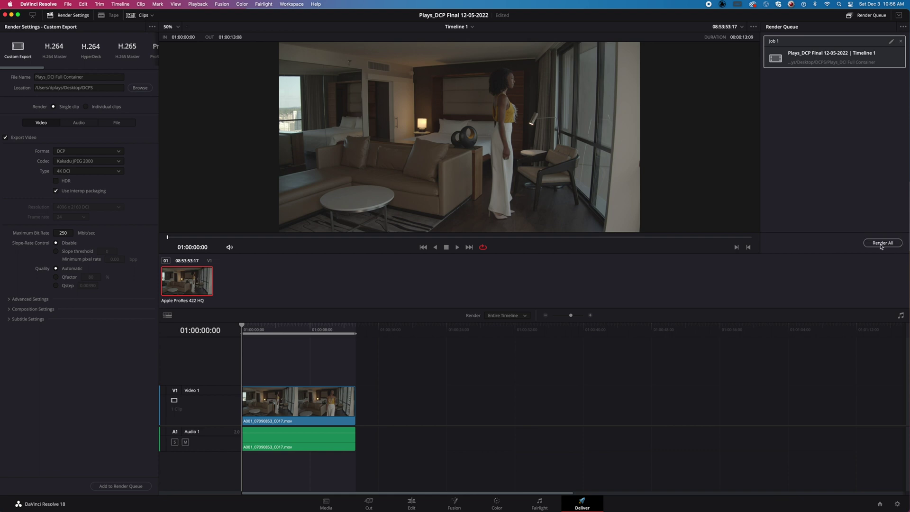
pyautogui.click(875, 245)
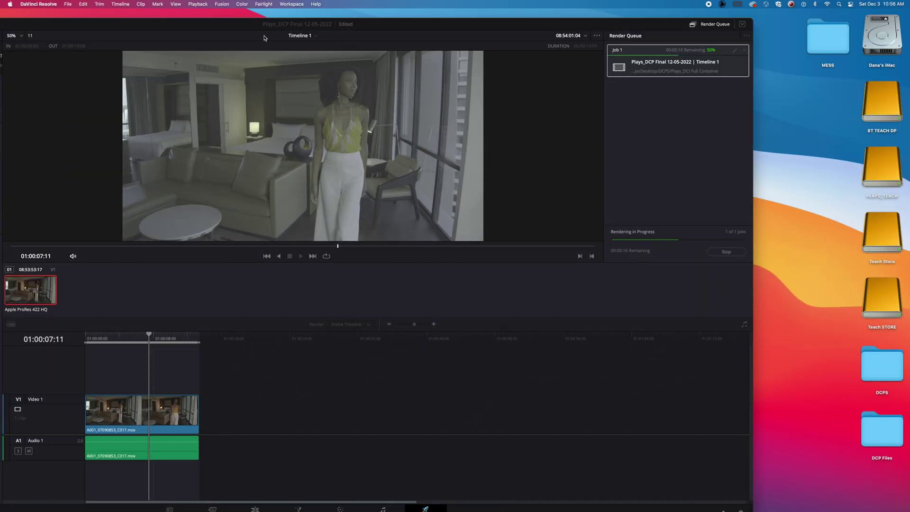
pyautogui.moveTo(191, 26); pyautogui.dragTo(353, 19)
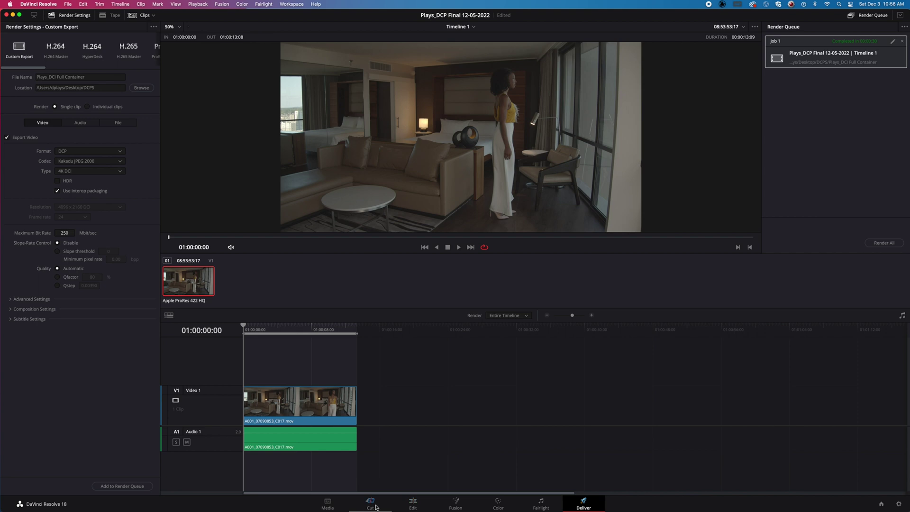
# Open Timeline 2 from the Media page
pyautogui.click(328, 505)
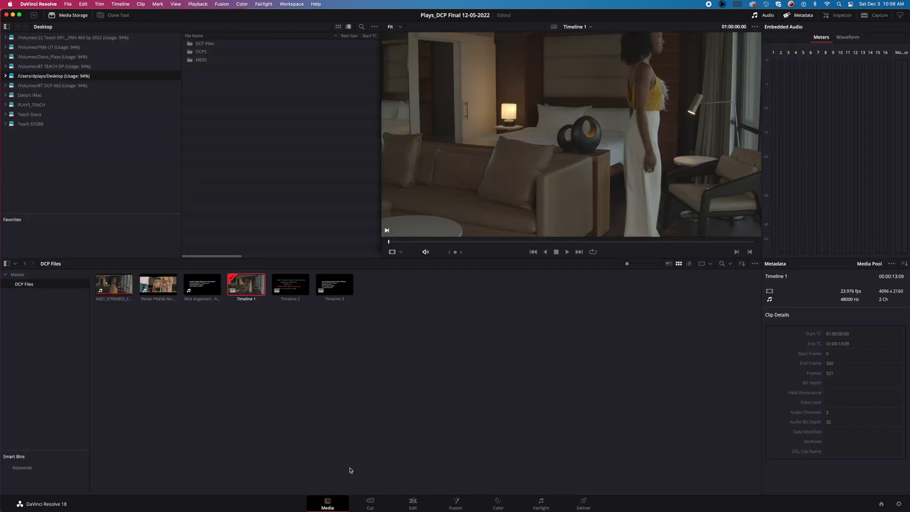
pyautogui.click(291, 286)
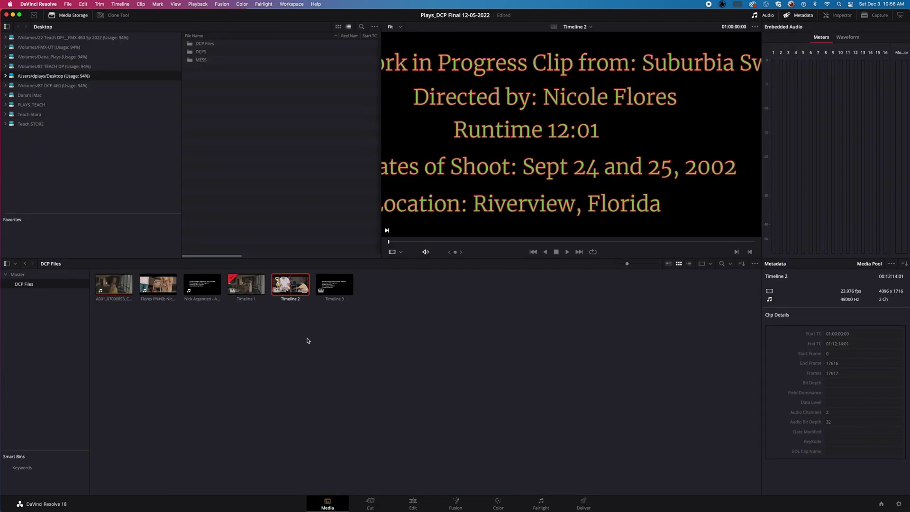
pyautogui.hotkey('shift', '4')
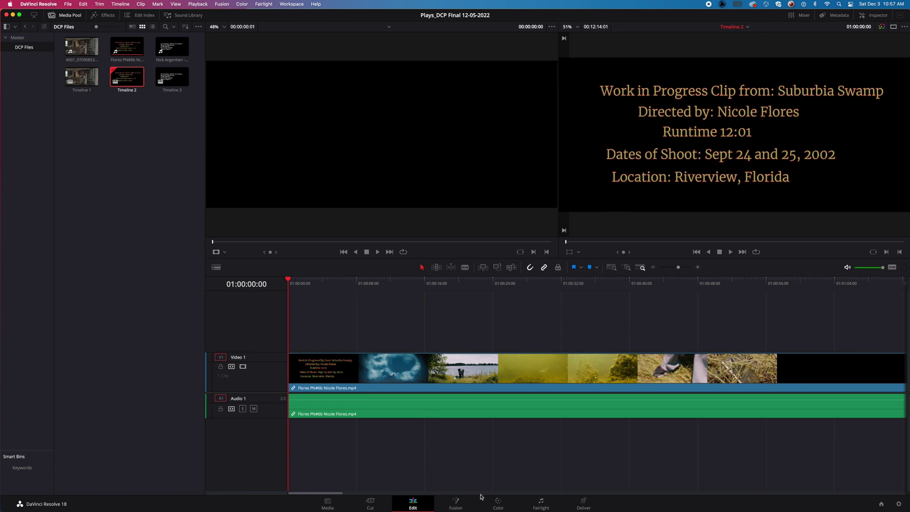
# Queue Timeline 2 as the 4K DCI Scope DCP Plays_DCI Scope, accepting the audio warning, and render it
pyautogui.click(584, 504)
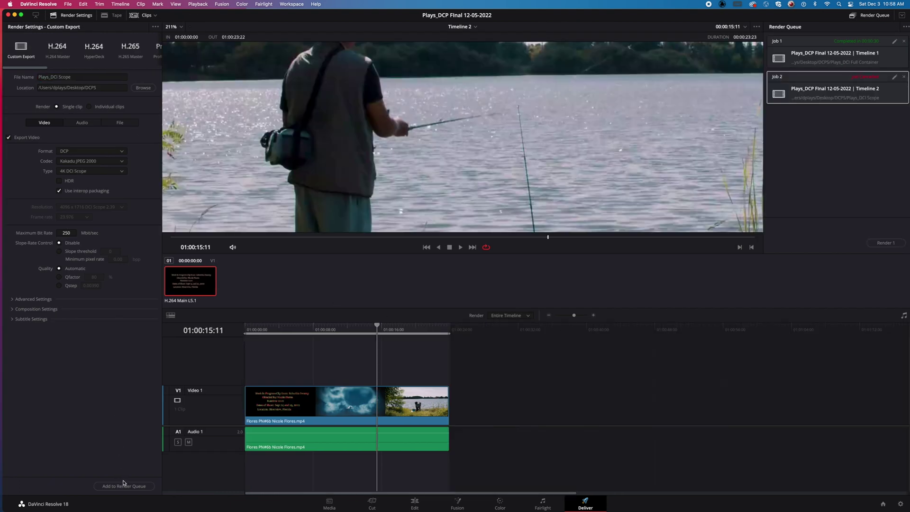
pyautogui.click(124, 486)
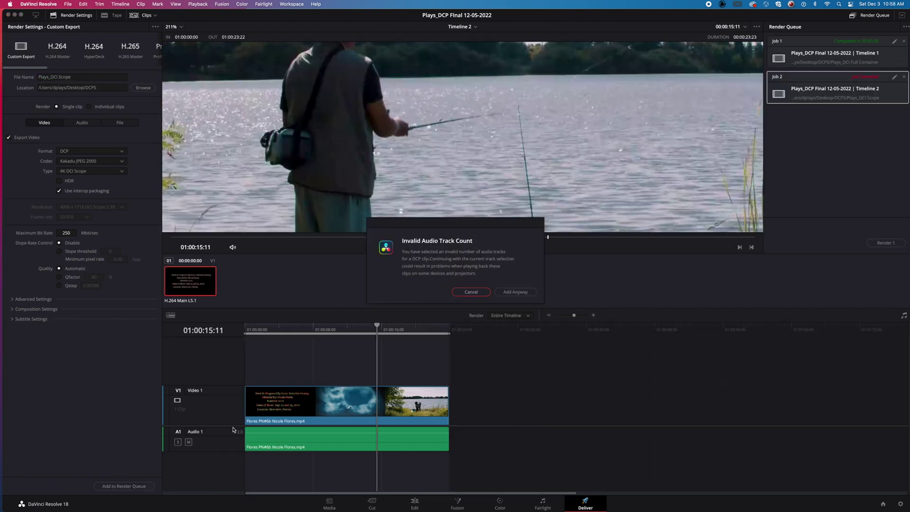
pyautogui.click(516, 292)
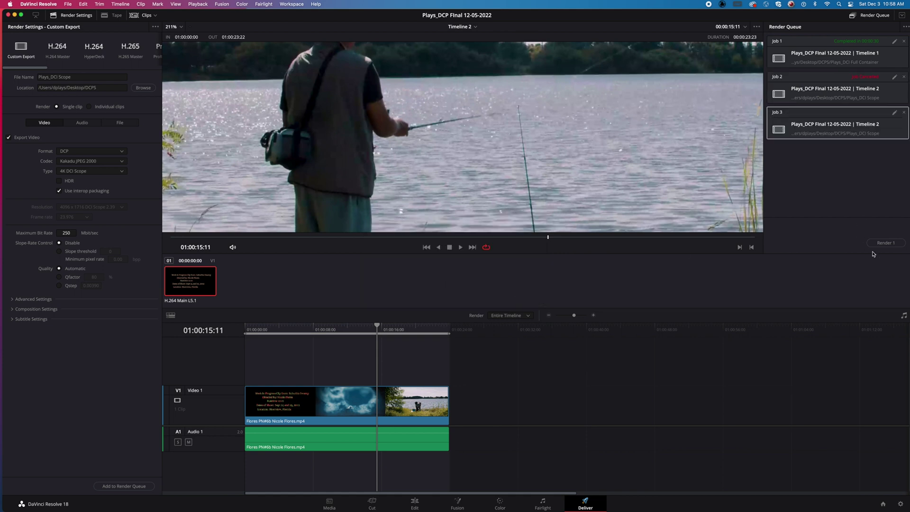
pyautogui.click(890, 245)
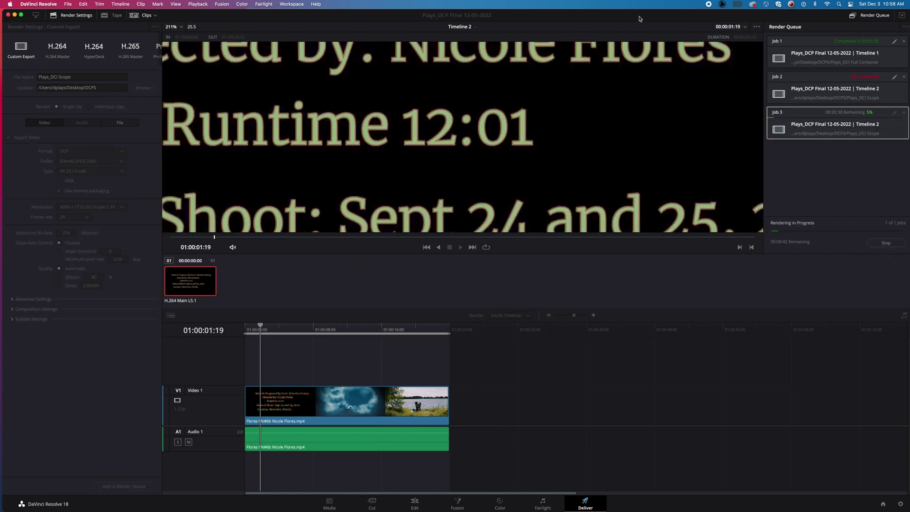
pyautogui.hscroll(3, 662, 45)
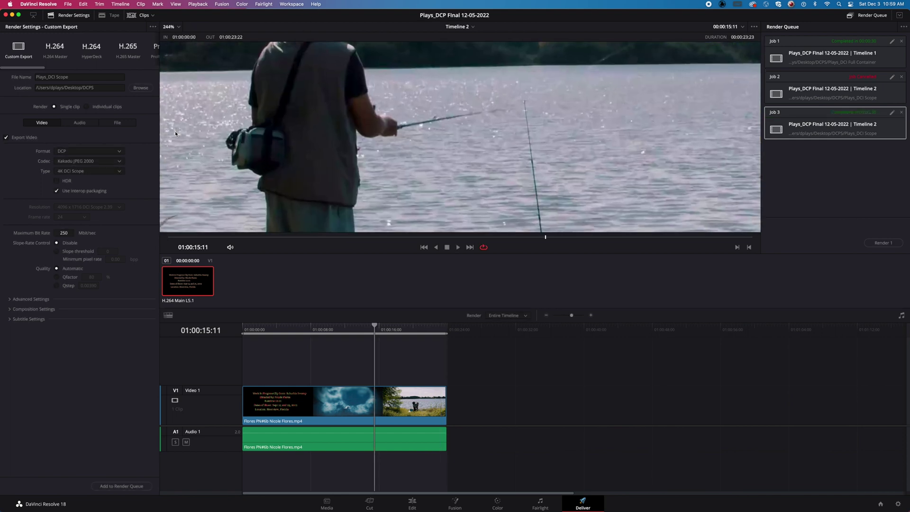
pyautogui.hotkey('shift', 'z')
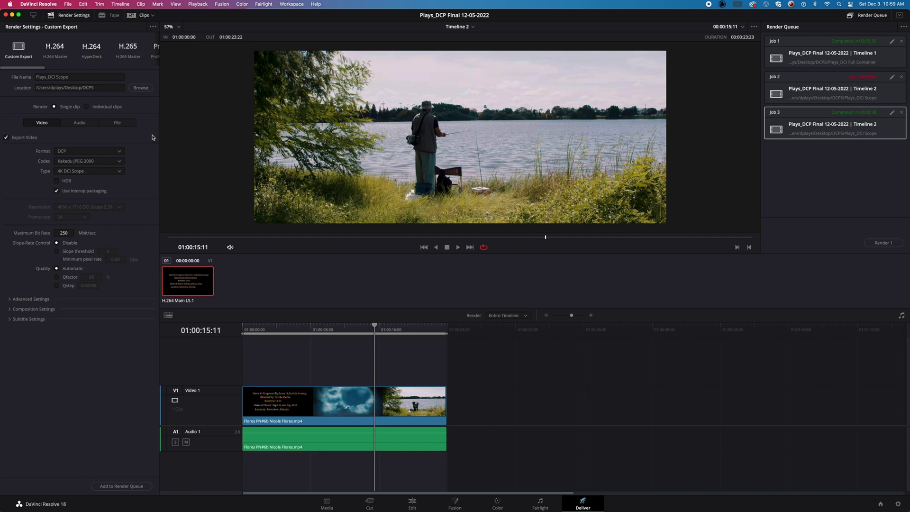
# Load Timeline 3 into the viewer and set the viewer zoom to 25%
pyautogui.click(329, 506)
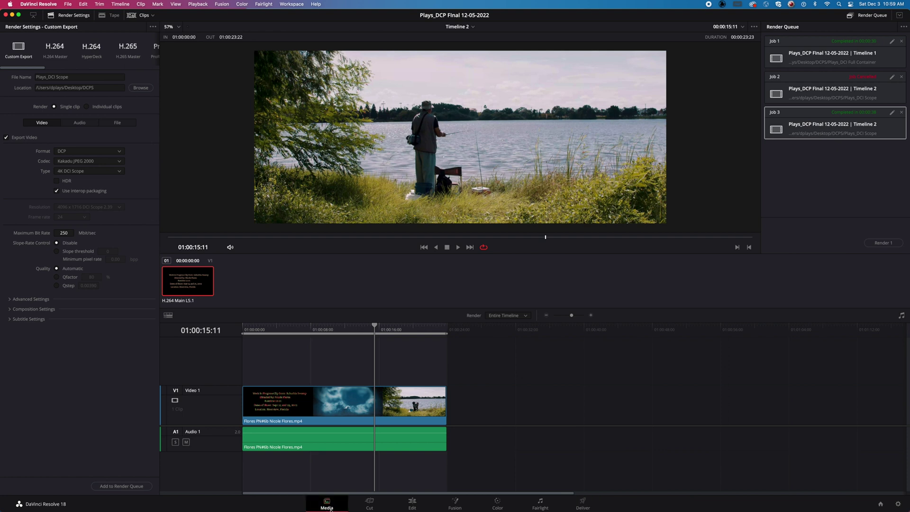
pyautogui.click(328, 287)
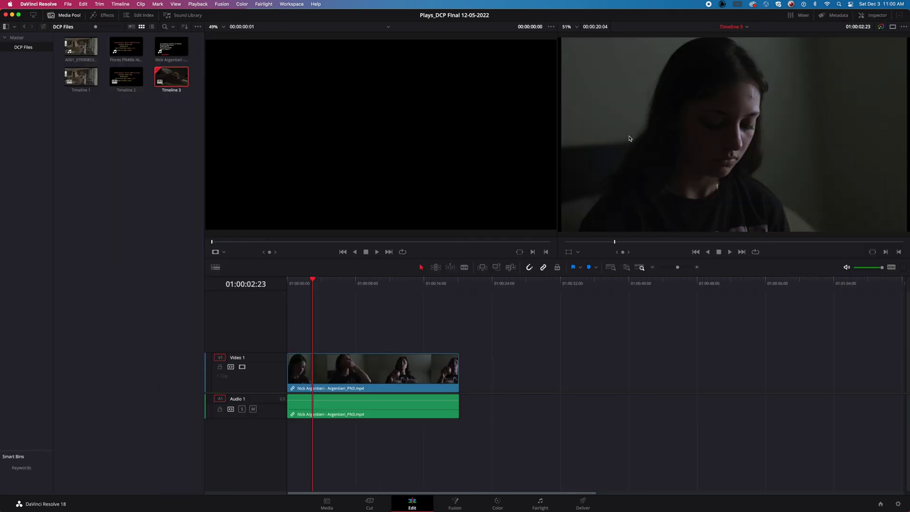
pyautogui.scroll(2, 583, 142)
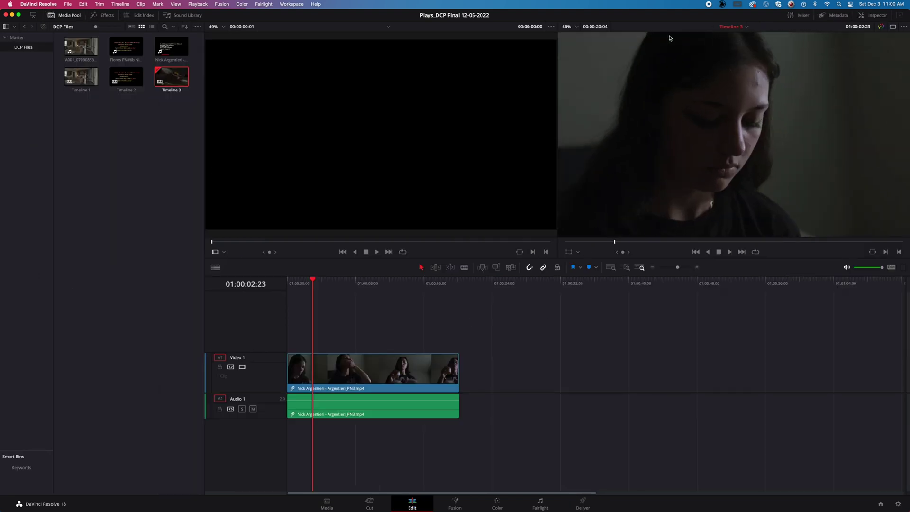
pyautogui.click(577, 28)
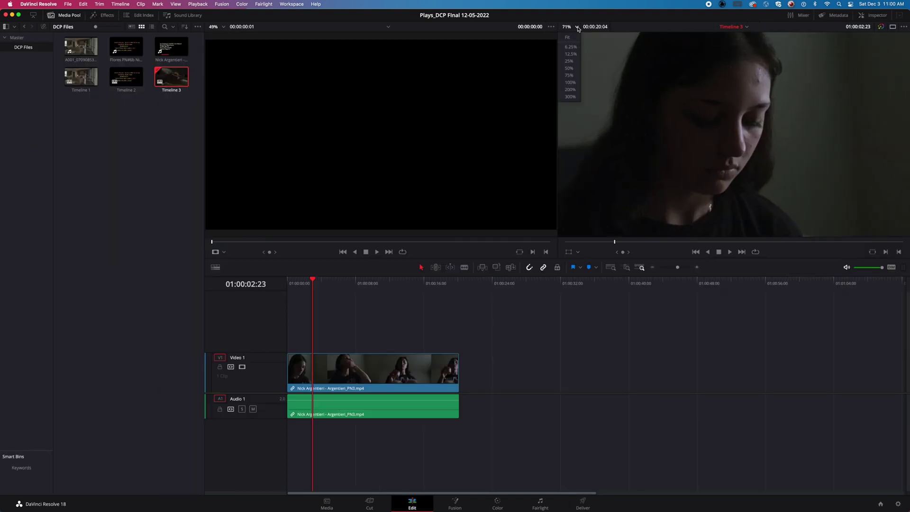
pyautogui.click(573, 69)
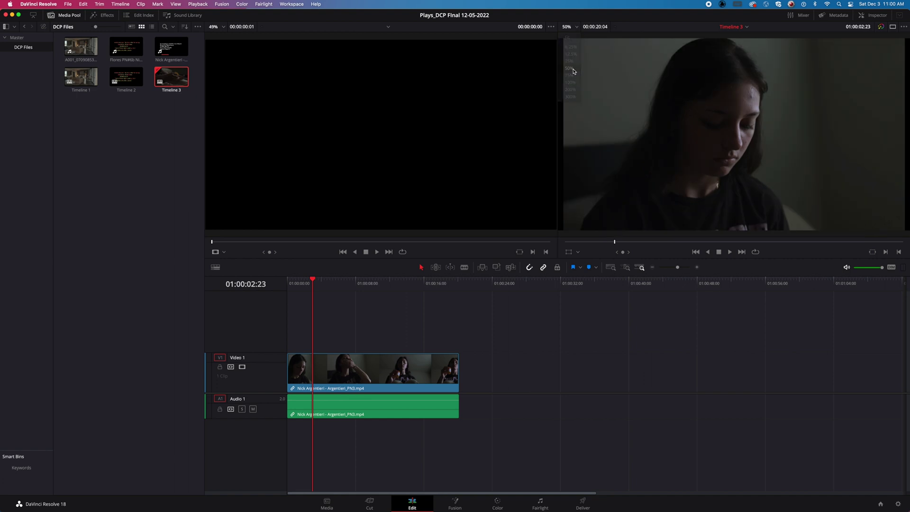
pyautogui.click(578, 29)
pyautogui.click(577, 63)
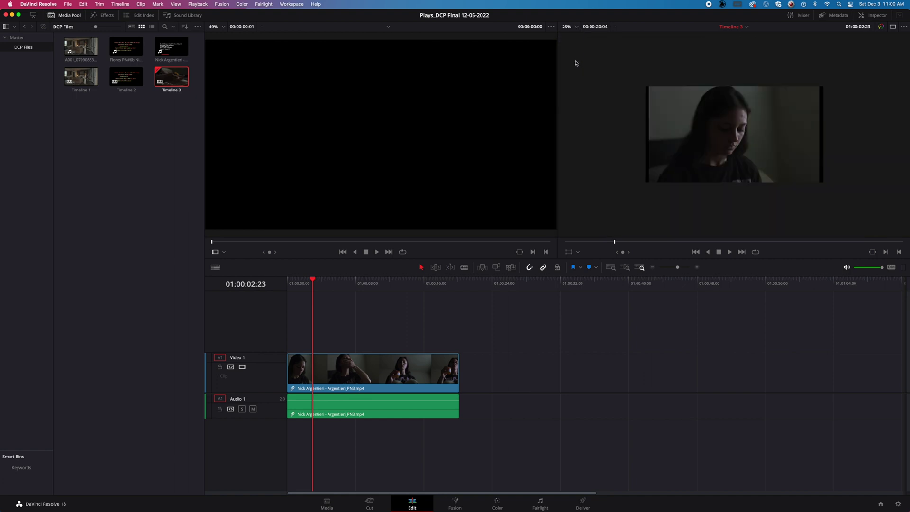
# Test scaling Timeline 3's image with the Transform overlay, then undo to keep its original size
pyautogui.moveTo(618, 19); pyautogui.dragTo(482, 42)
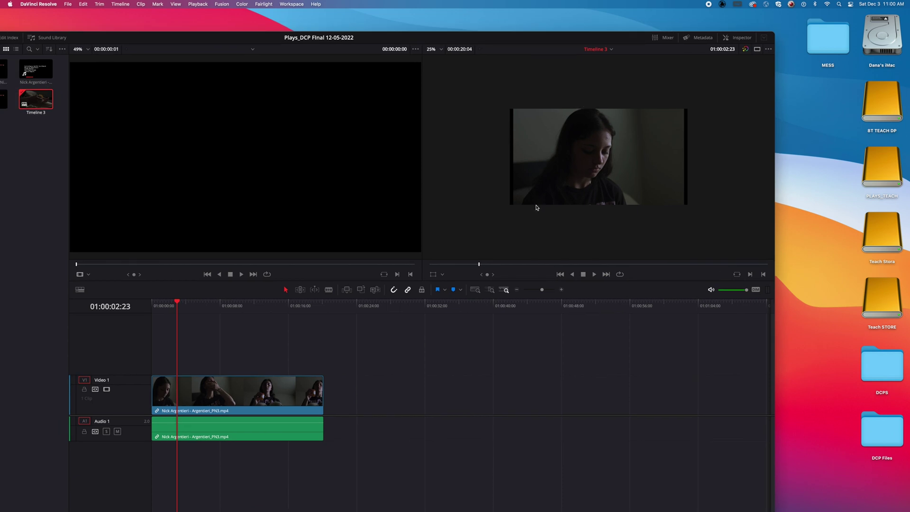
pyautogui.click(435, 277)
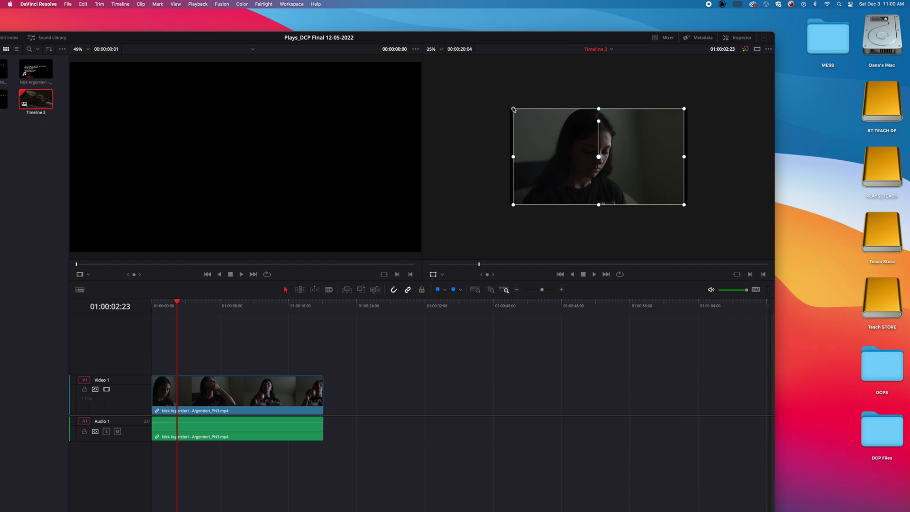
pyautogui.moveTo(514, 109); pyautogui.dragTo(491, 108)
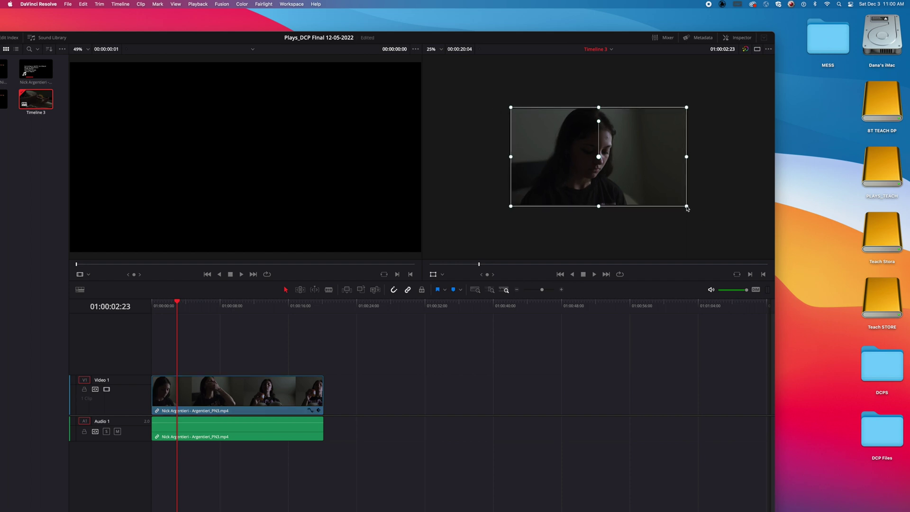
pyautogui.moveTo(687, 207); pyautogui.dragTo(692, 210)
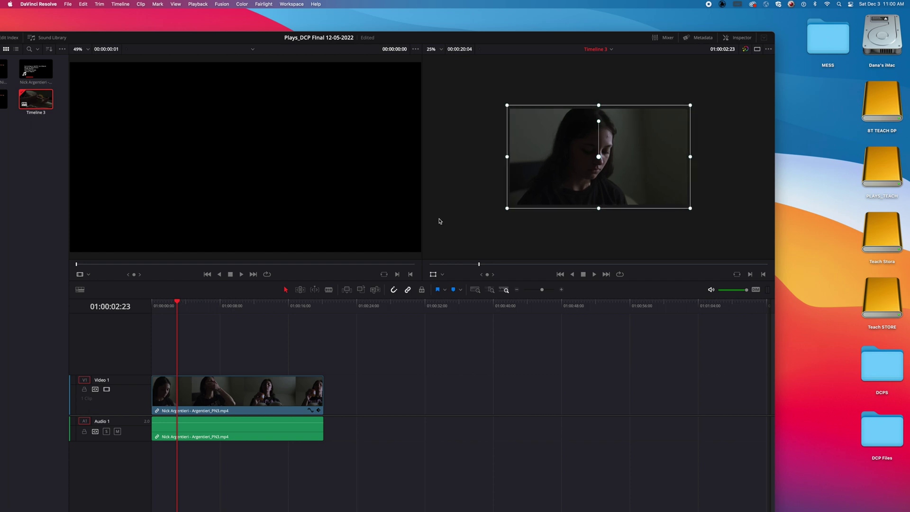
pyautogui.click(432, 277)
pyautogui.press('Home')
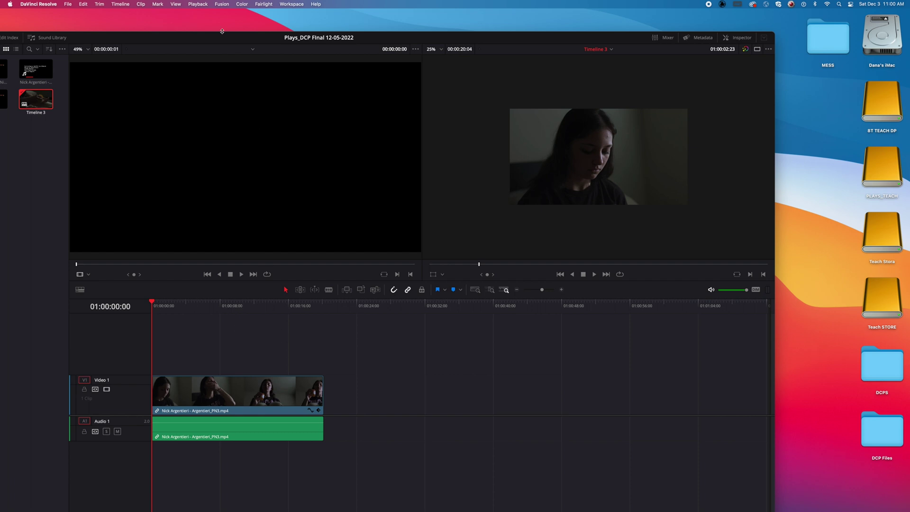
pyautogui.moveTo(220, 39); pyautogui.dragTo(353, 13)
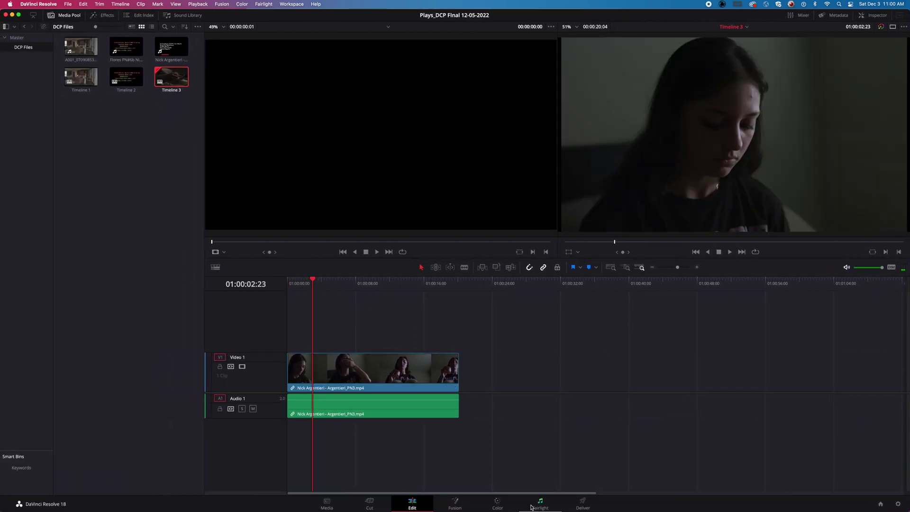
pyautogui.click(574, 505)
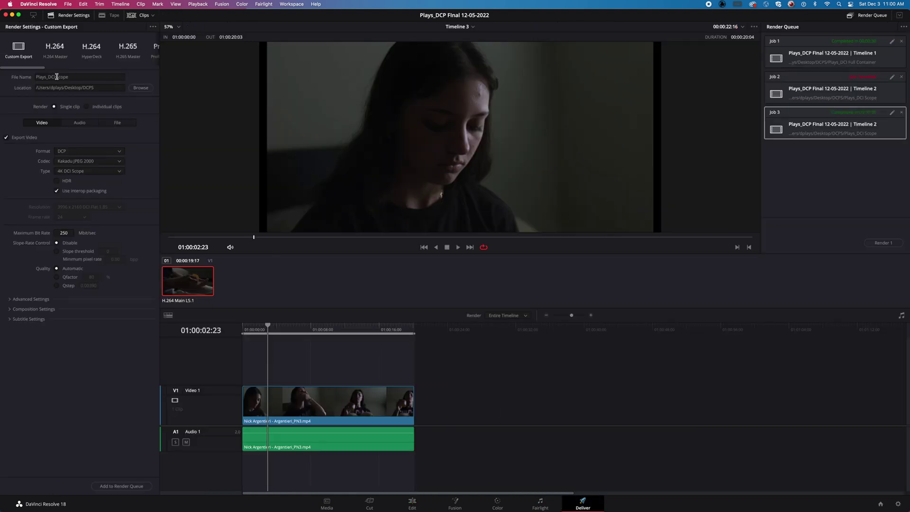
# Rename the output to Plays_DCI FLAT, set type 4K DCI Flat, queue it and start rendering
pyautogui.moveTo(56, 77); pyautogui.dragTo(92, 80)
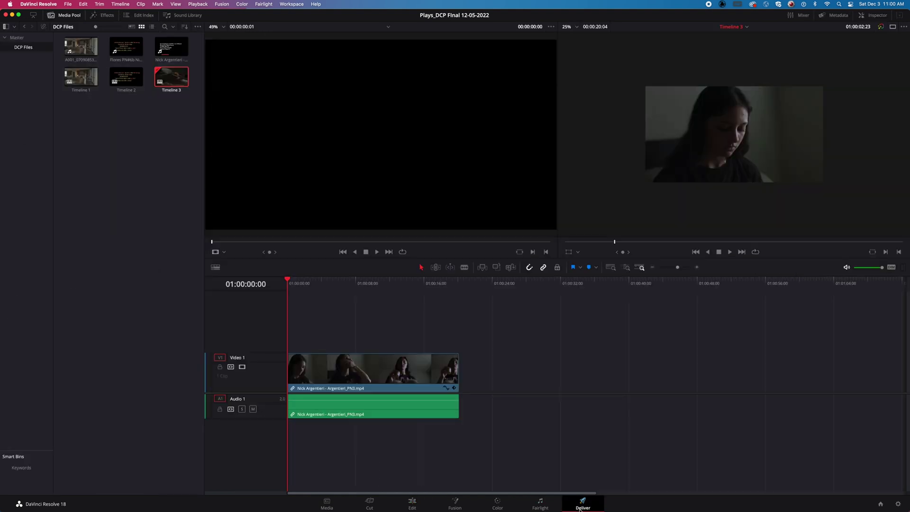
pyautogui.click(582, 506)
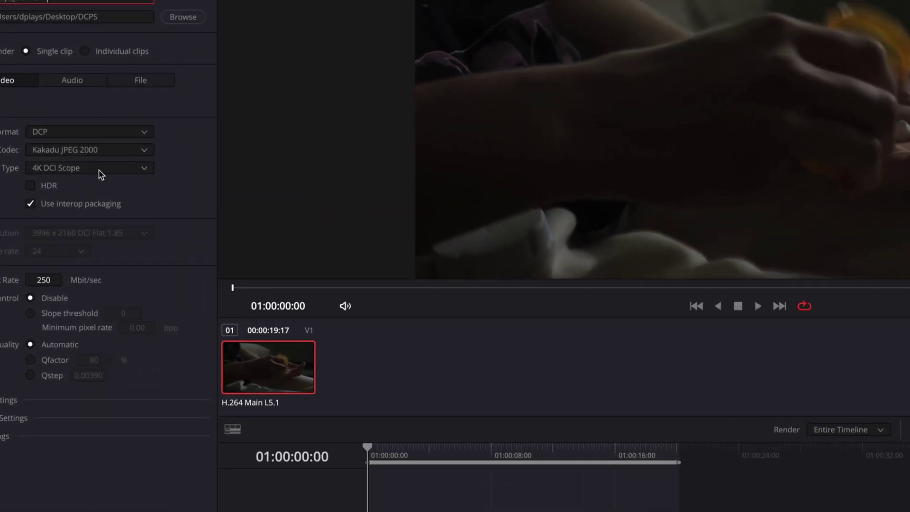
pyautogui.click(93, 172)
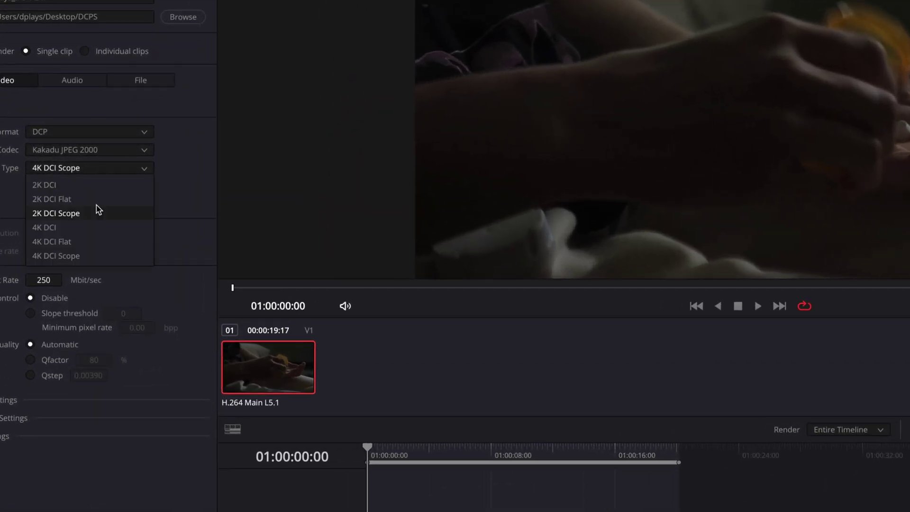
pyautogui.click(91, 242)
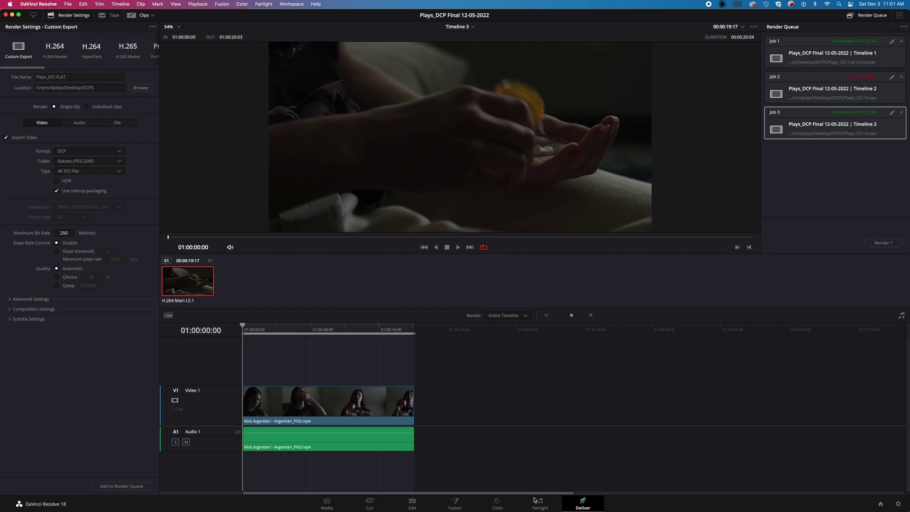
pyautogui.click(122, 487)
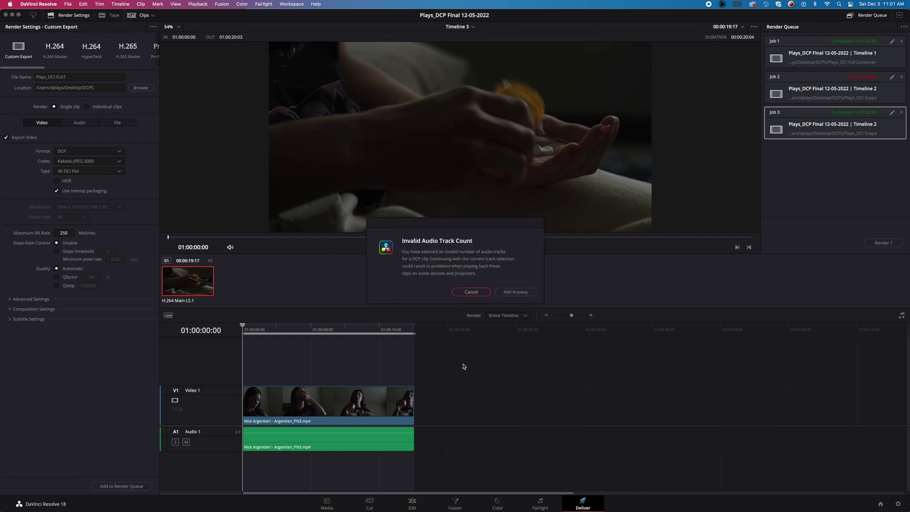
pyautogui.click(516, 292)
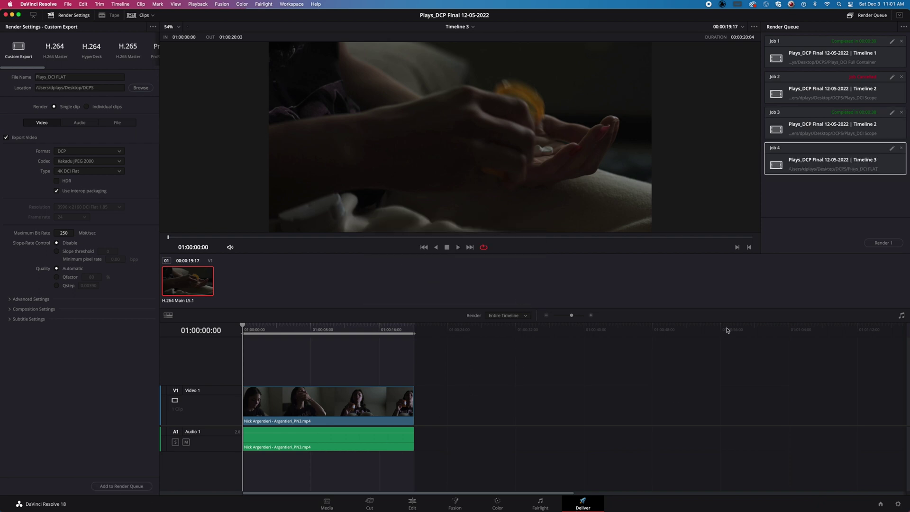
pyautogui.click(884, 243)
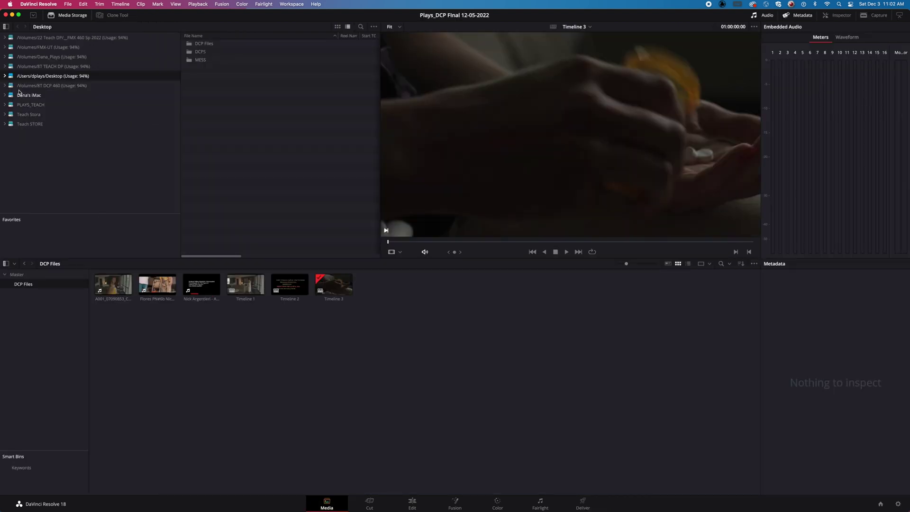
# Save the current project from the File menu
pyautogui.click(67, 4)
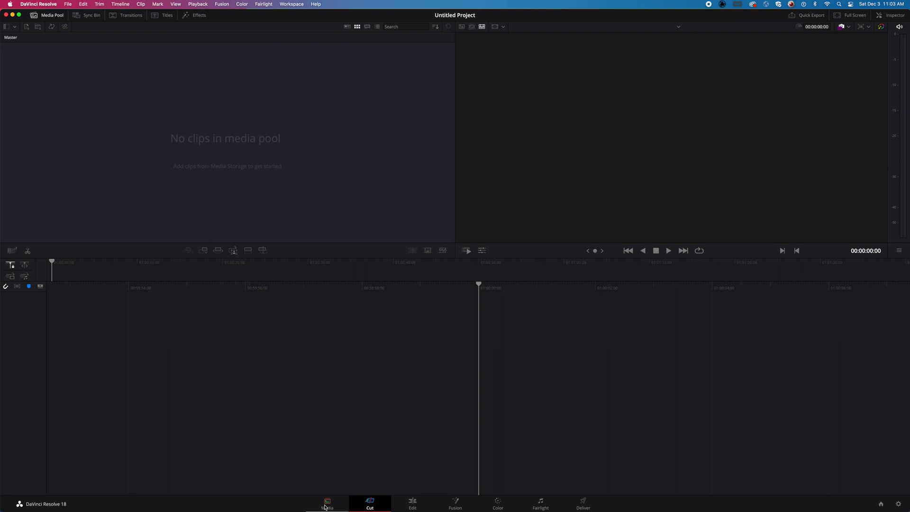
pyautogui.click(326, 504)
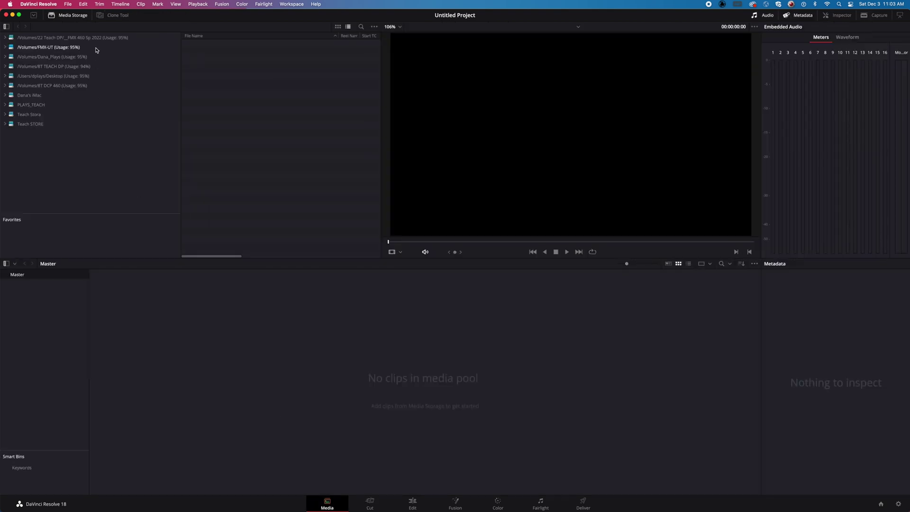
pyautogui.click(68, 4)
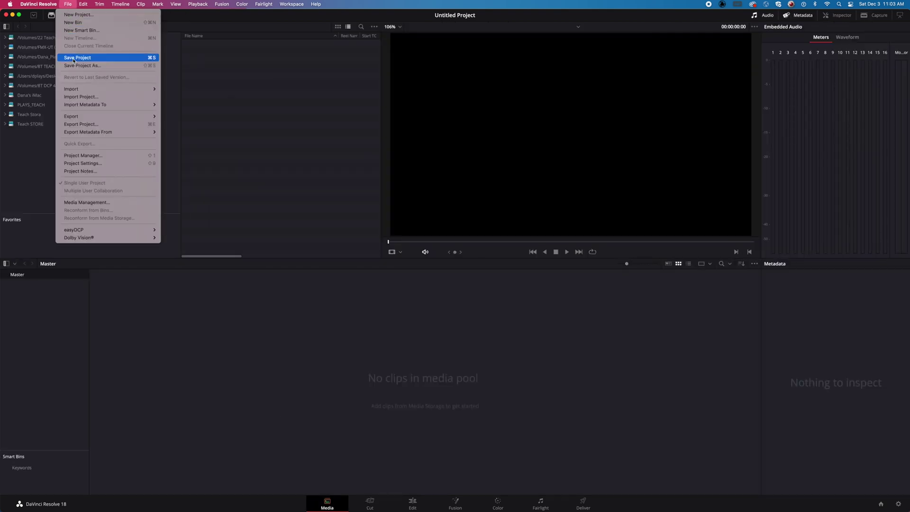
pyautogui.click(73, 59)
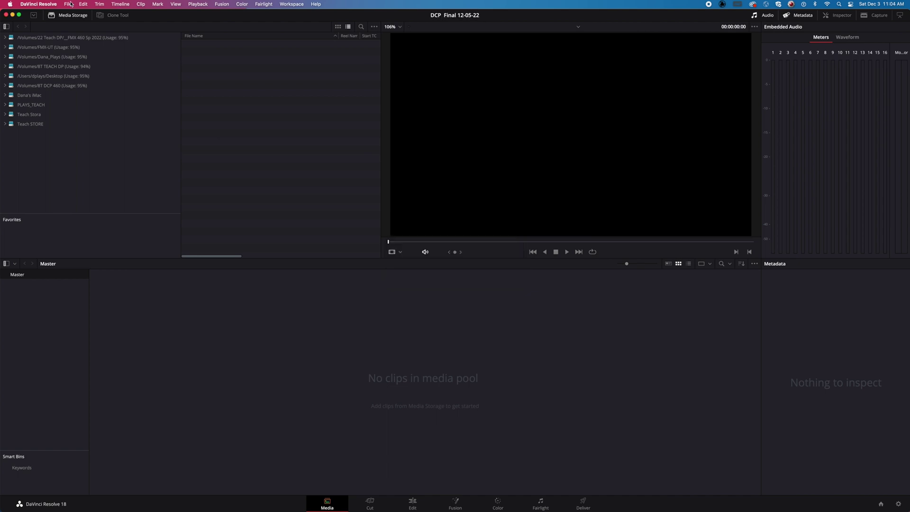
# Create a new project named DCR Check 12-05-22 and dismiss the cache and capture location warnings
pyautogui.click(70, 4)
pyautogui.click(72, 15)
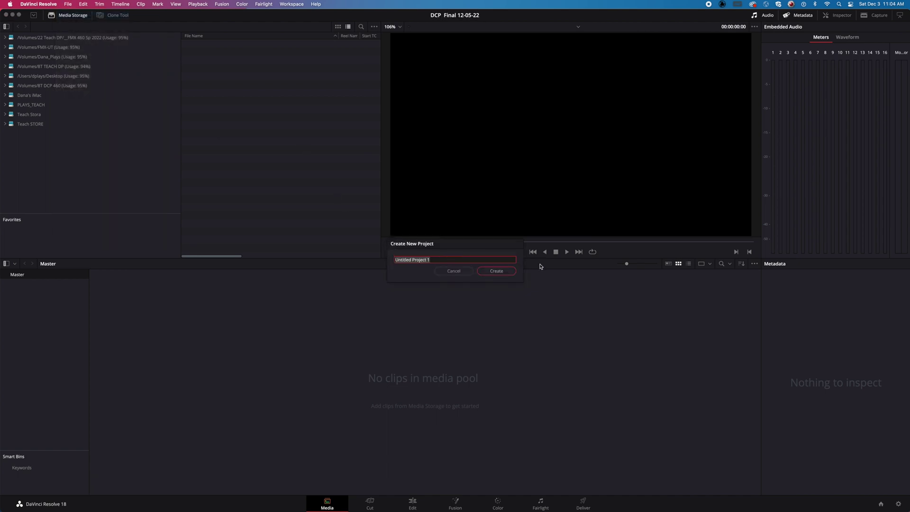
pyautogui.press('BackSpace')
pyautogui.write('DCR Check 12-05-22')
pyautogui.click(499, 275)
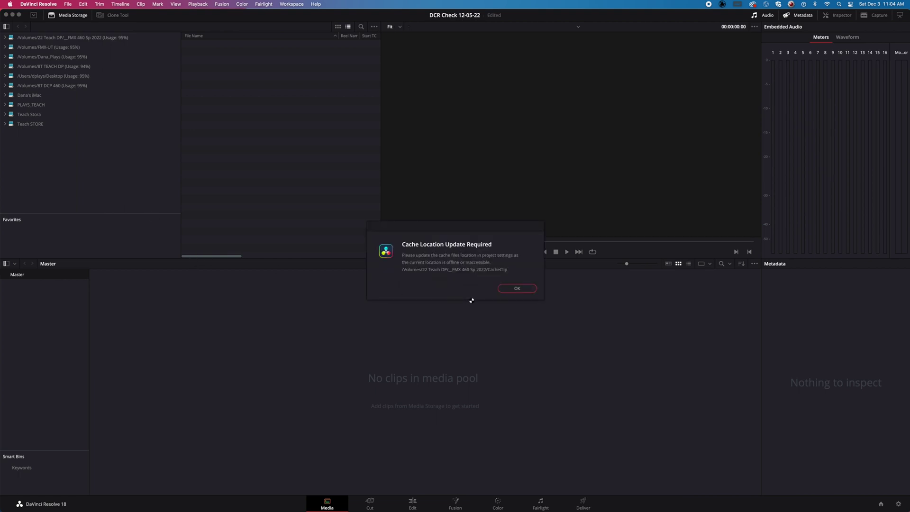
pyautogui.click(513, 288)
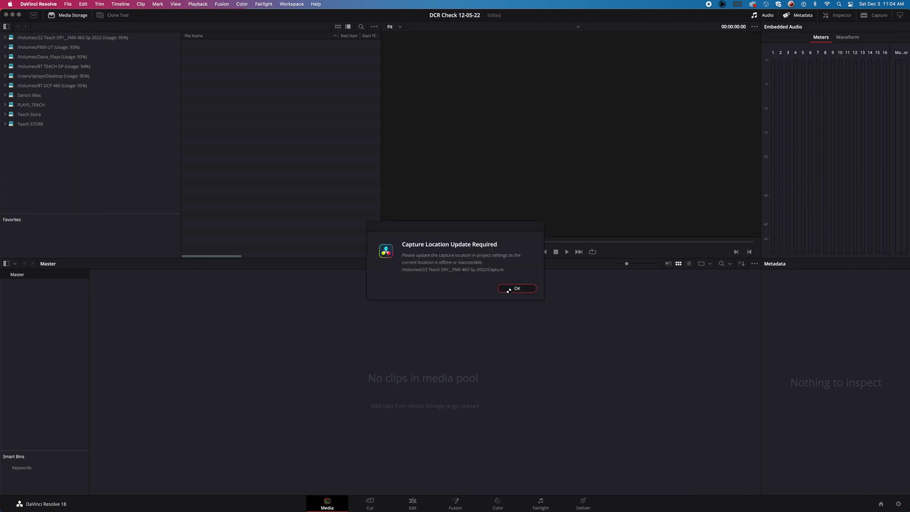
pyautogui.click(510, 287)
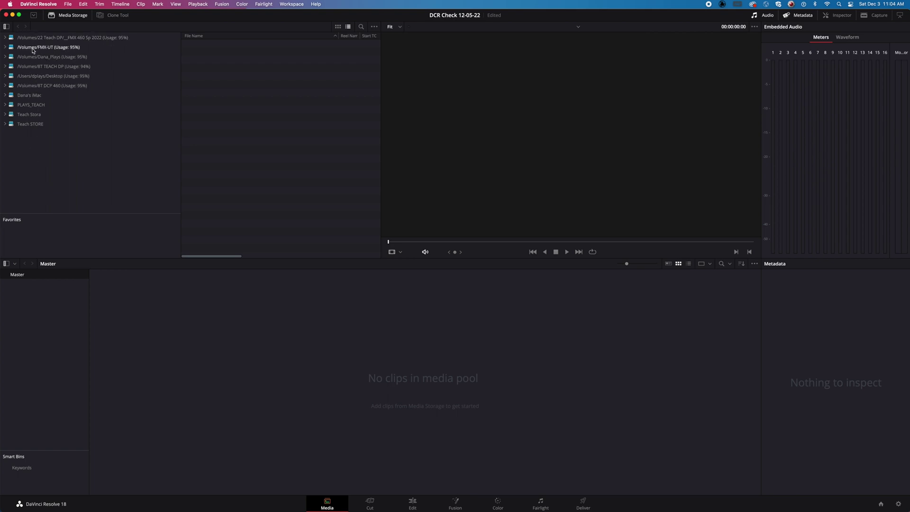
# Import the DCPS folder from the Desktop into the media pool
pyautogui.click(34, 76)
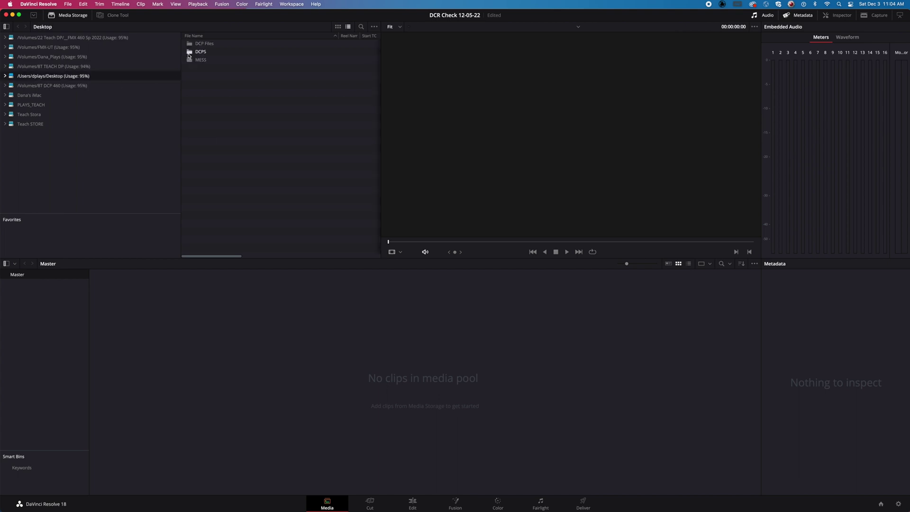
pyautogui.click(189, 55)
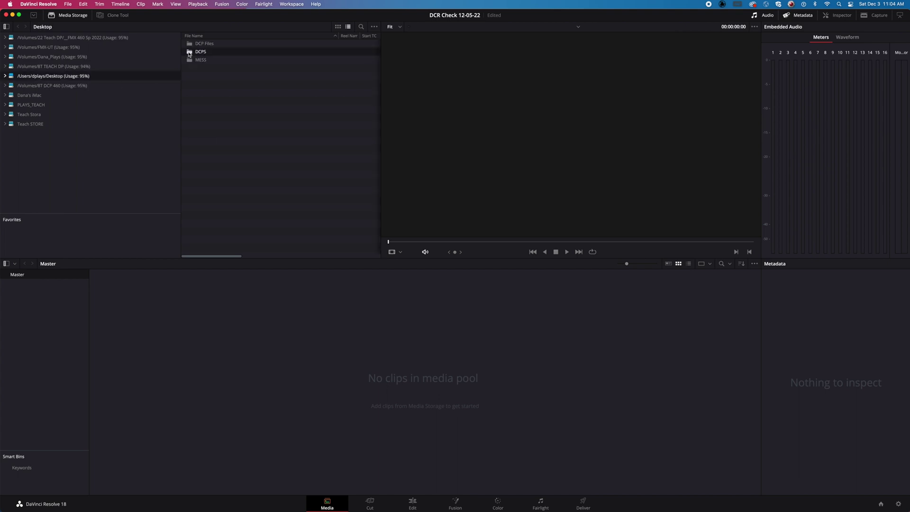
pyautogui.moveTo(189, 53); pyautogui.dragTo(18, 321)
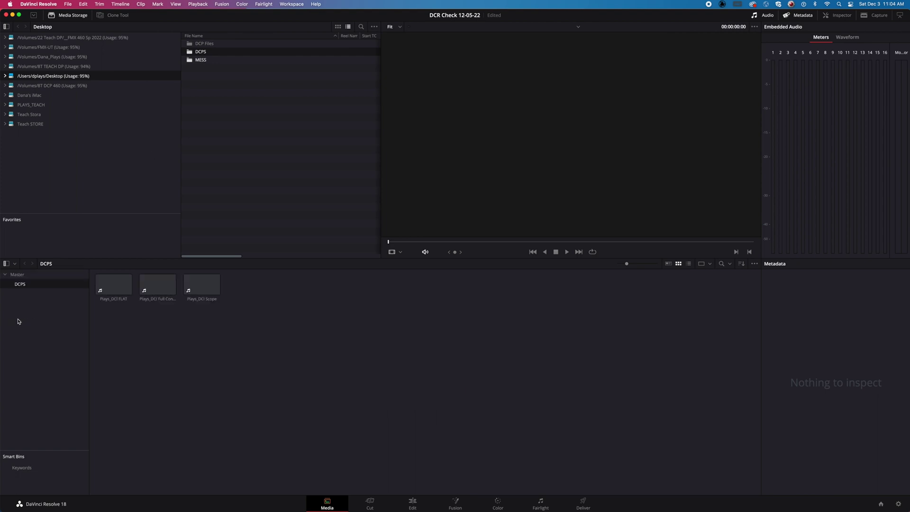
# Check the metadata of the FLAT, Full Container and Scope clips and scrub through the Scope clip
pyautogui.click(117, 291)
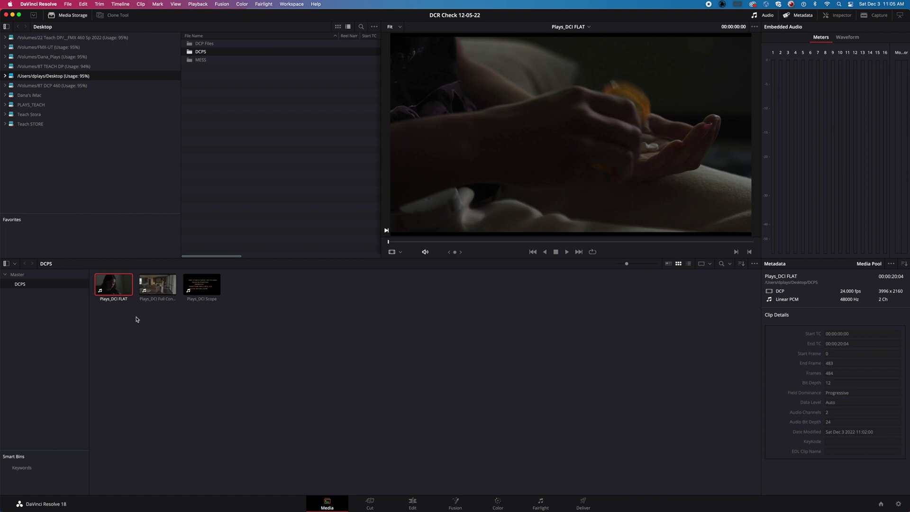
pyautogui.click(154, 294)
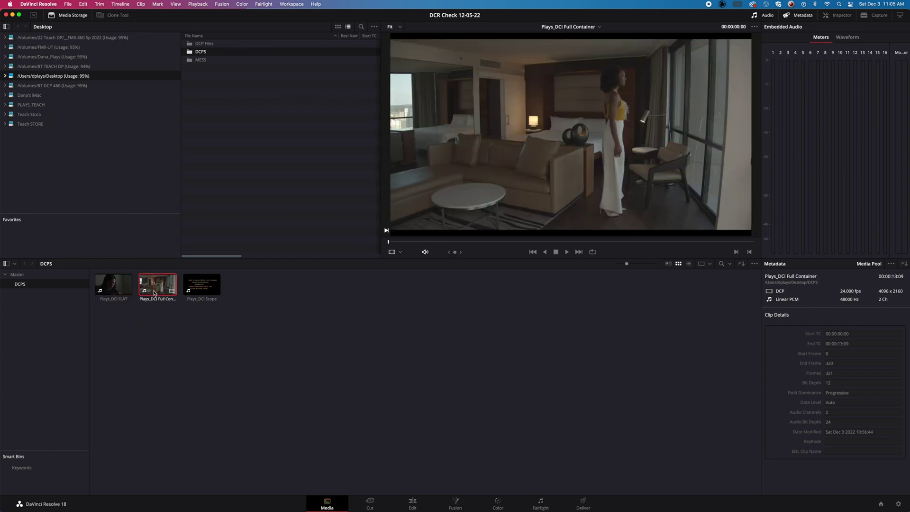
pyautogui.click(201, 286)
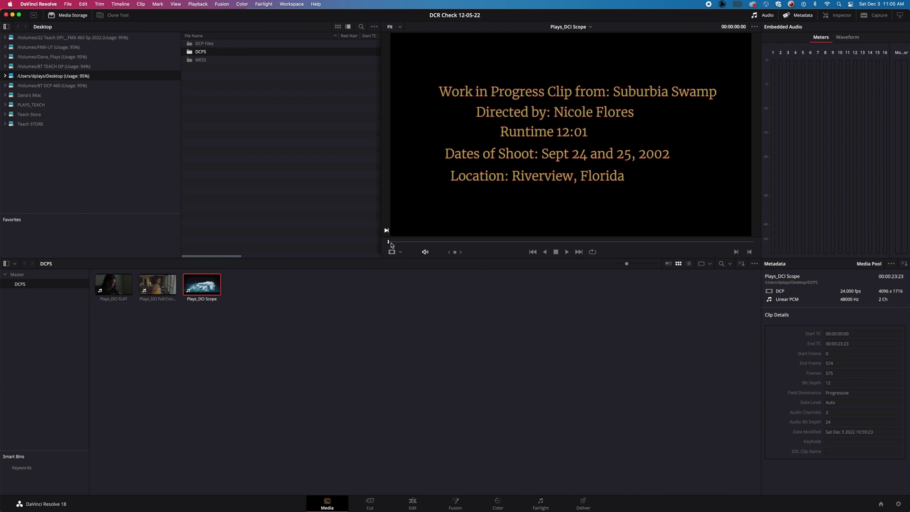
pyautogui.moveTo(392, 244); pyautogui.dragTo(724, 240)
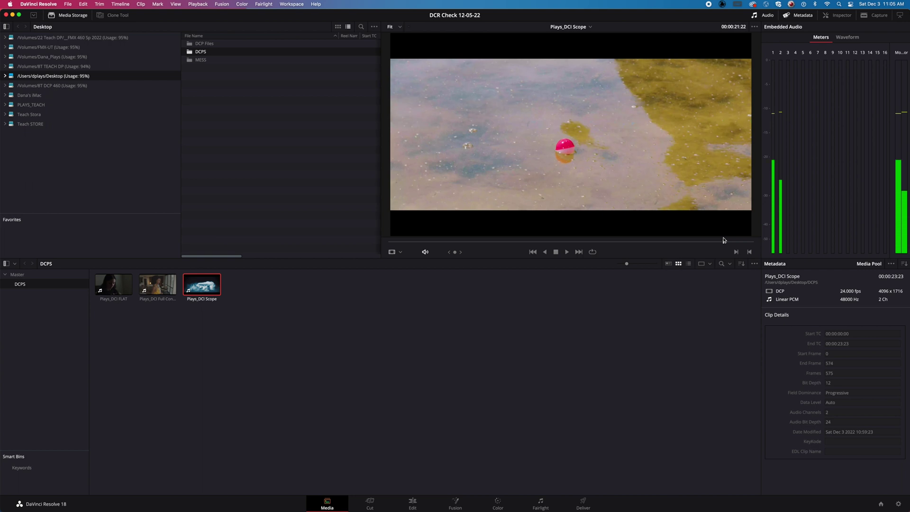
pyautogui.click(403, 508)
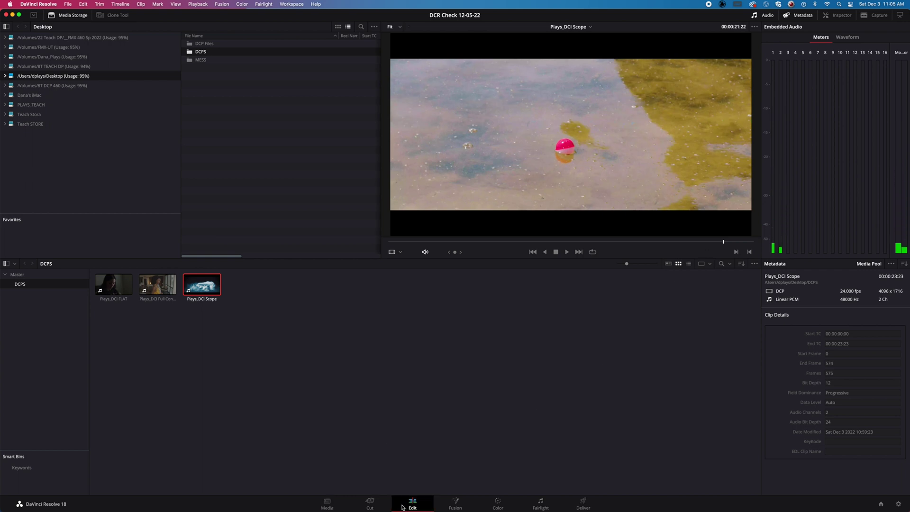
pyautogui.click(339, 506)
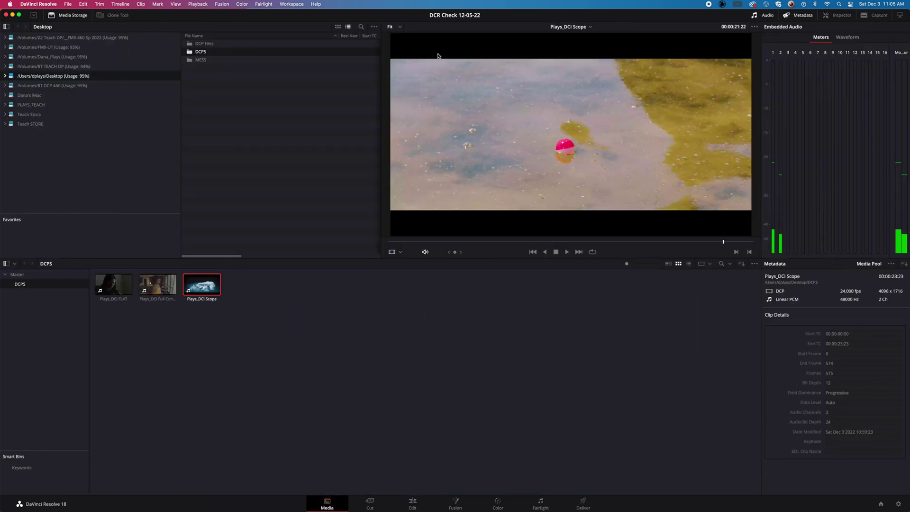
pyautogui.click(400, 27)
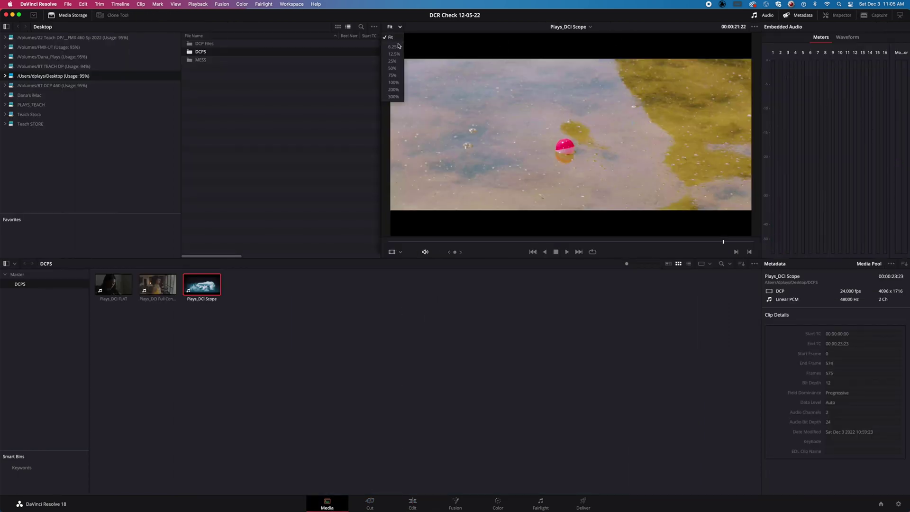
# Zoom the viewer to 25% and cycle through Plays_DCI FLAT, Full Container and Scope to compare framing
pyautogui.click(392, 60)
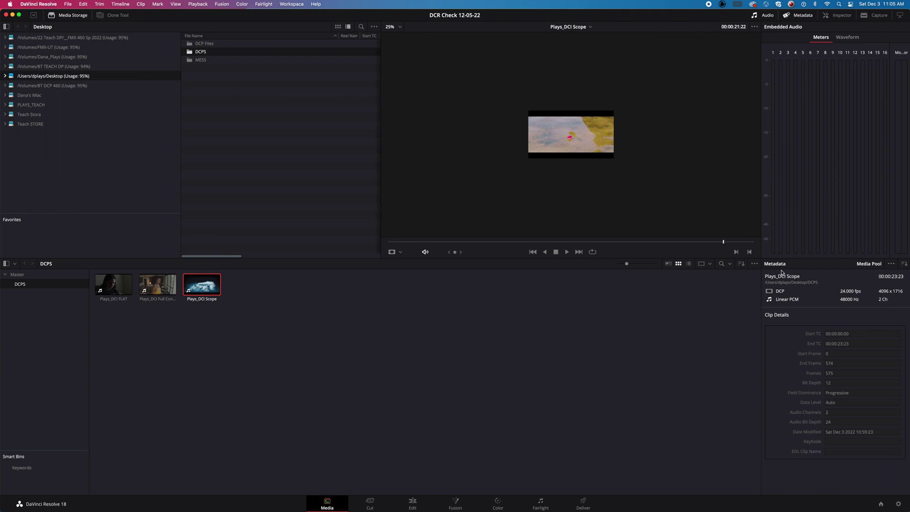
pyautogui.click(157, 286)
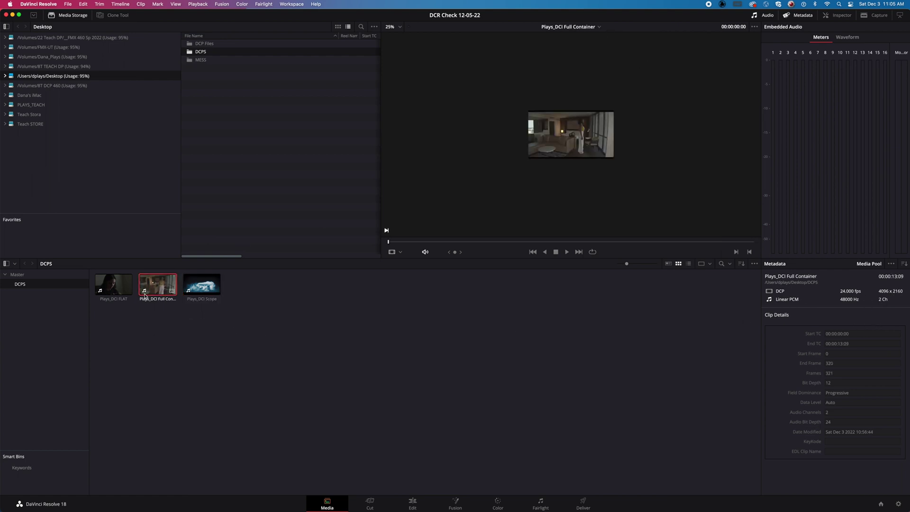
pyautogui.click(114, 284)
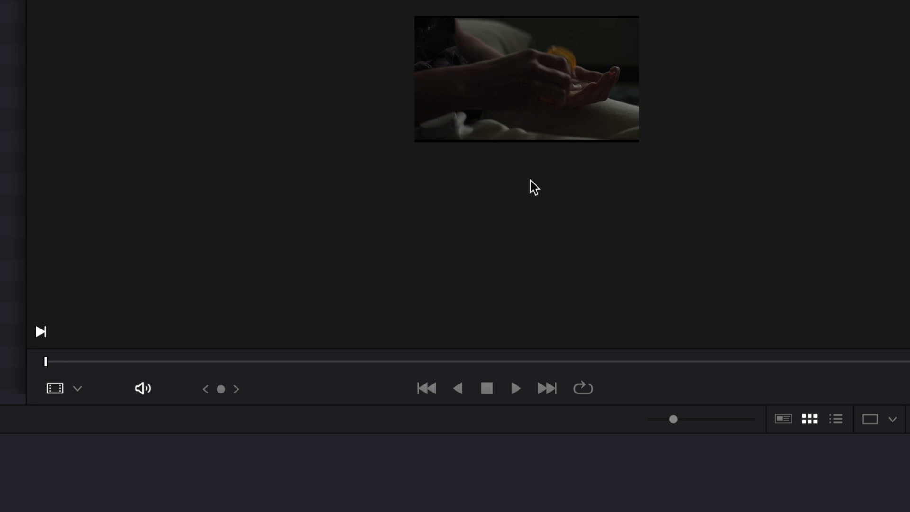
pyautogui.scroll(-2, 482, 197)
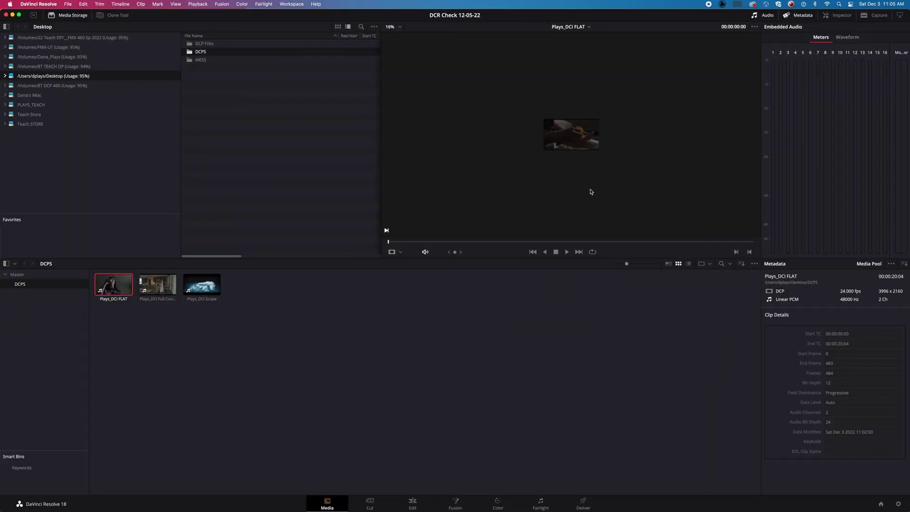
pyautogui.click(157, 284)
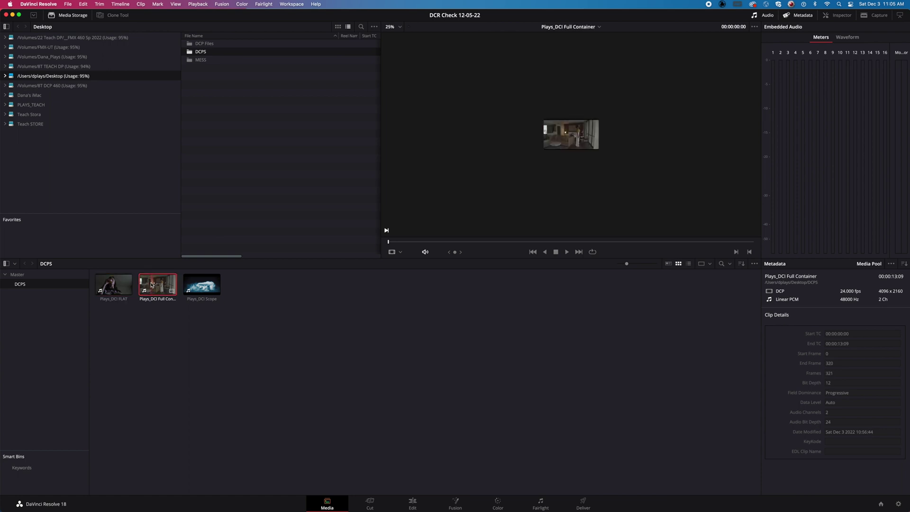
pyautogui.click(205, 288)
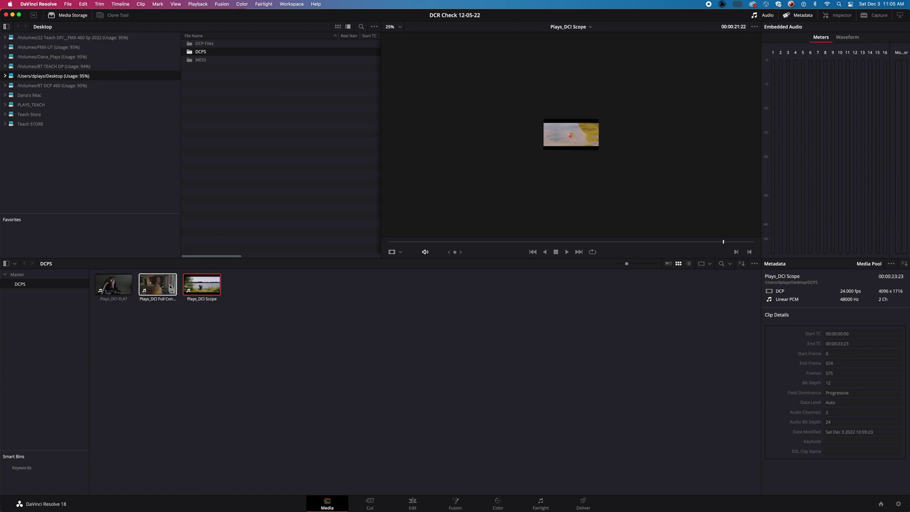
pyautogui.click(155, 292)
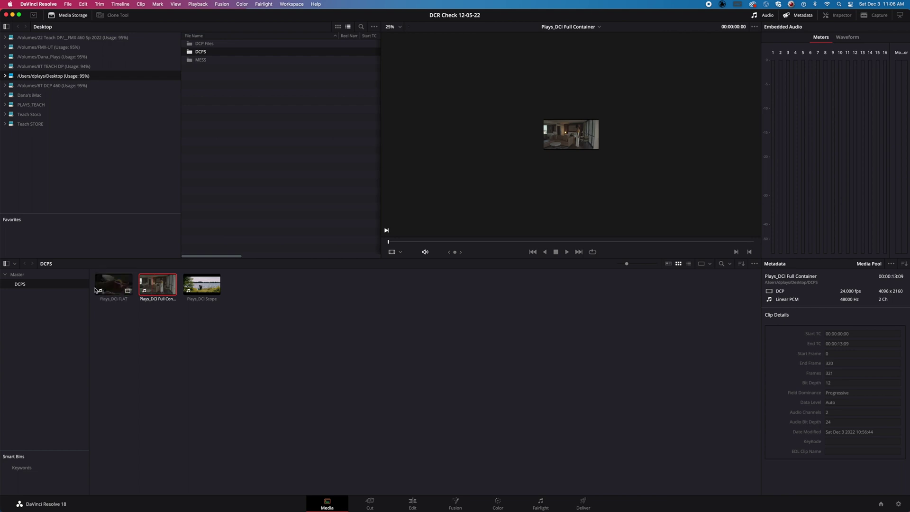
pyautogui.moveTo(124, 289)
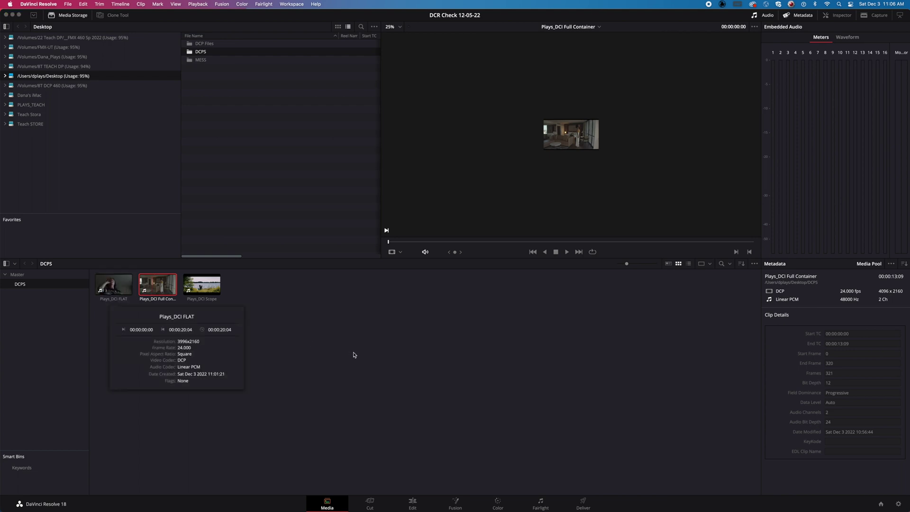
pyautogui.click(412, 377)
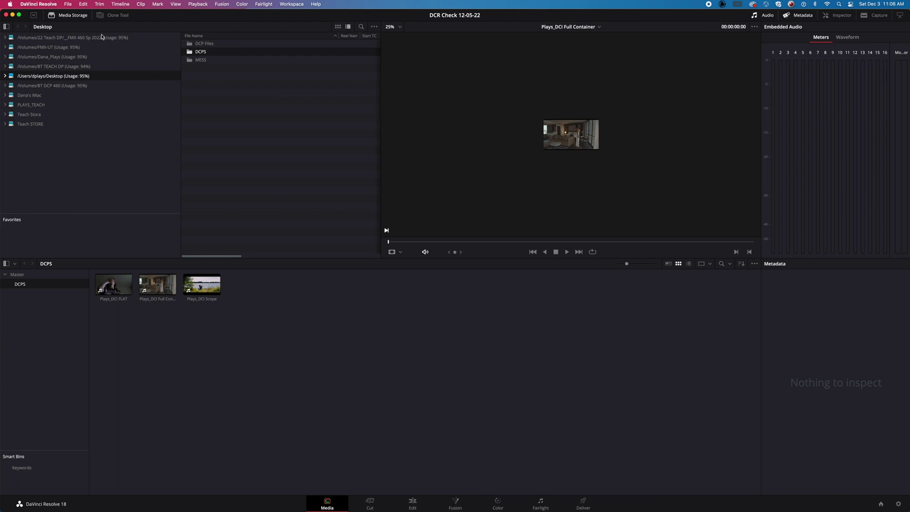
pyautogui.click(68, 4)
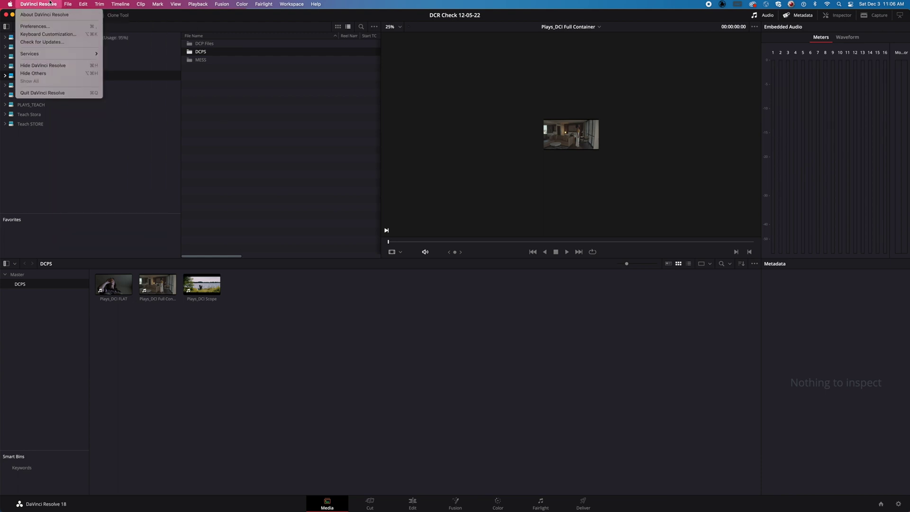
# Save DCR Check 12-05-22 with Cmd+S and quit DaVinci Resolve
pyautogui.press('super+s')
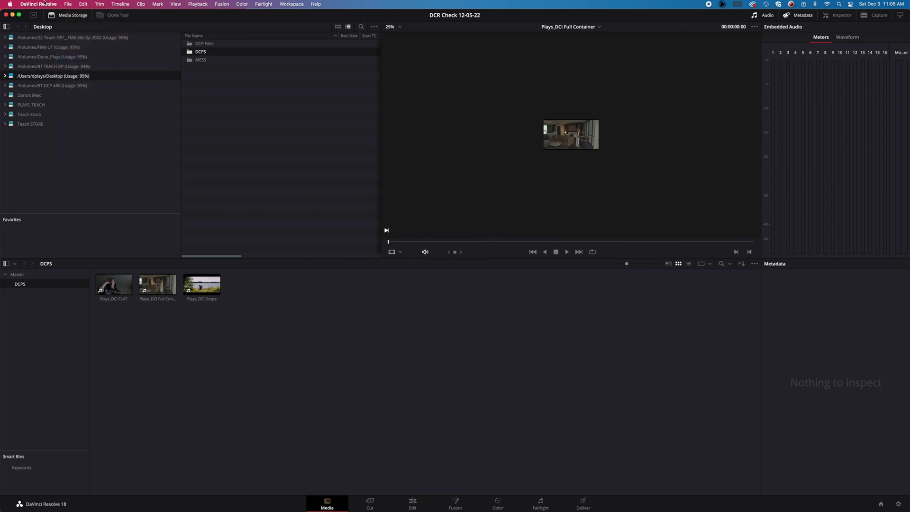
pyautogui.click(45, 4)
pyautogui.click(37, 93)
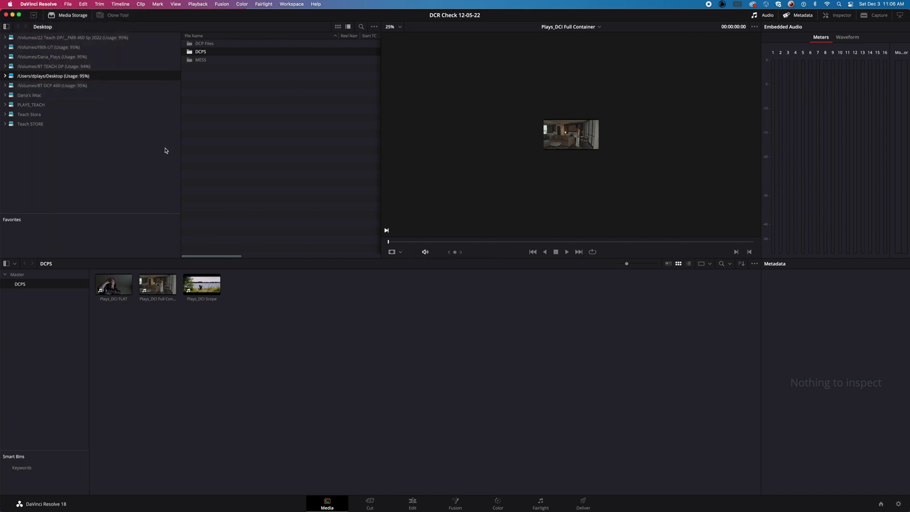